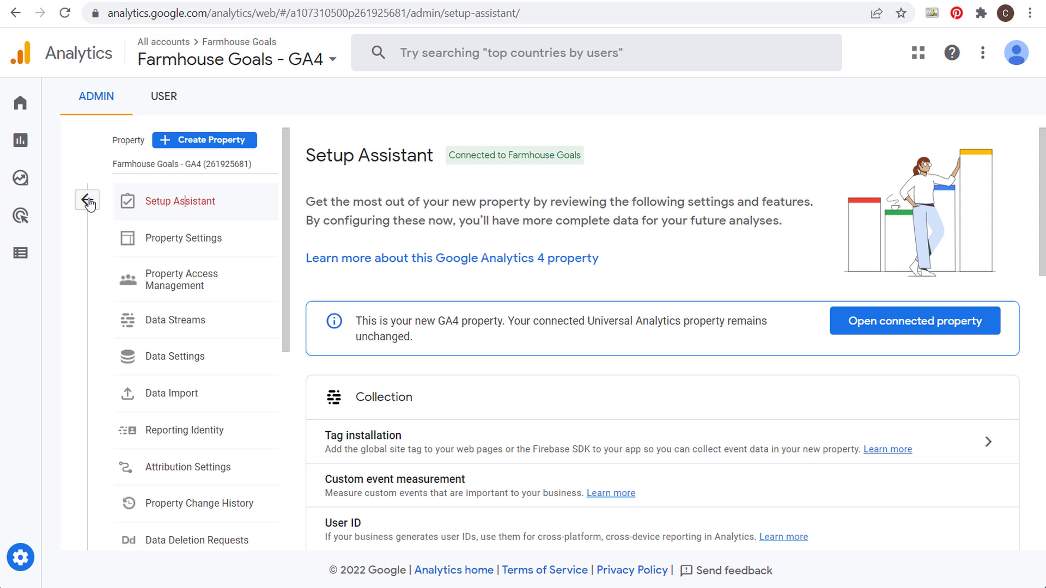
Leave the GA4 Setup Assistant and return to the Google Ads All campaigns overview.
left_click(87, 201)
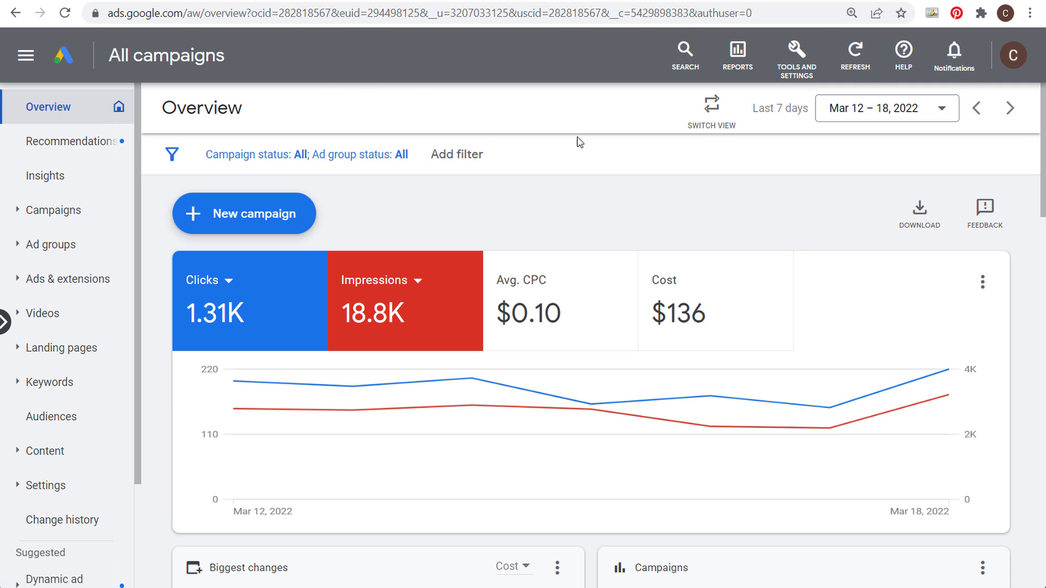
Go to the Linked accounts page under Tools and Settings > Setup in Google Ads.
left_click(796, 66)
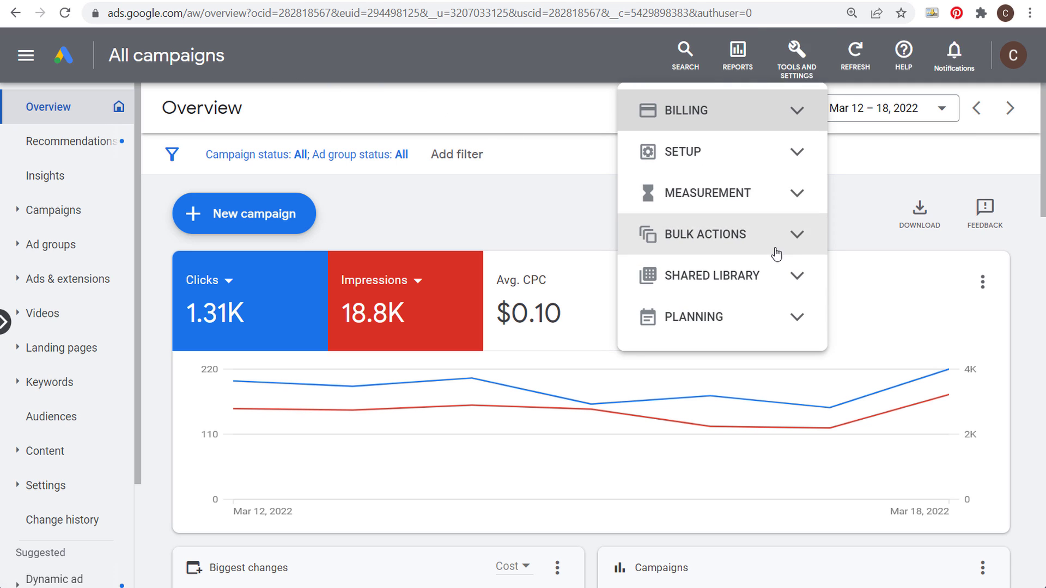
left_click(799, 161)
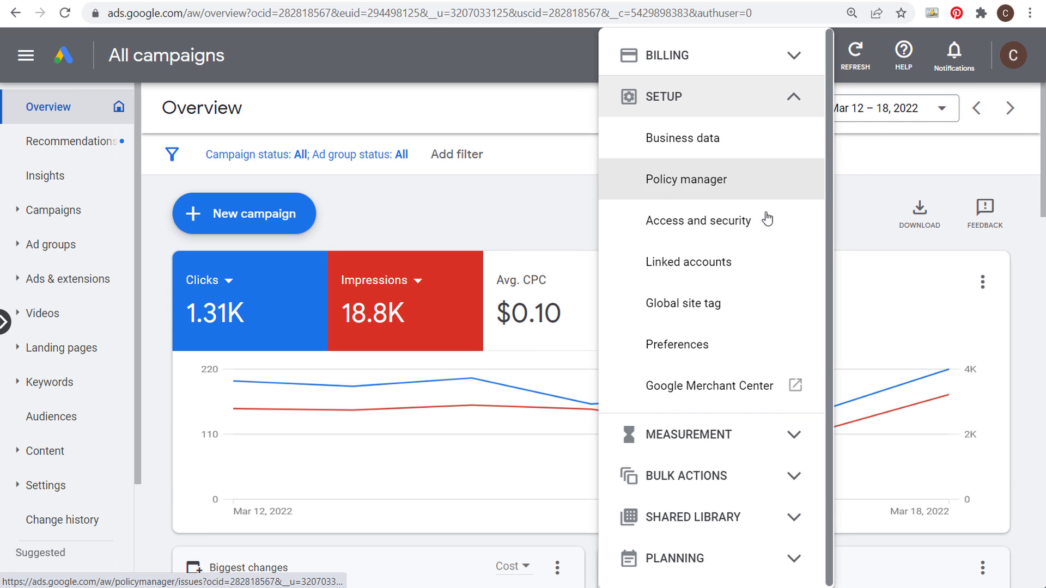
left_click(683, 266)
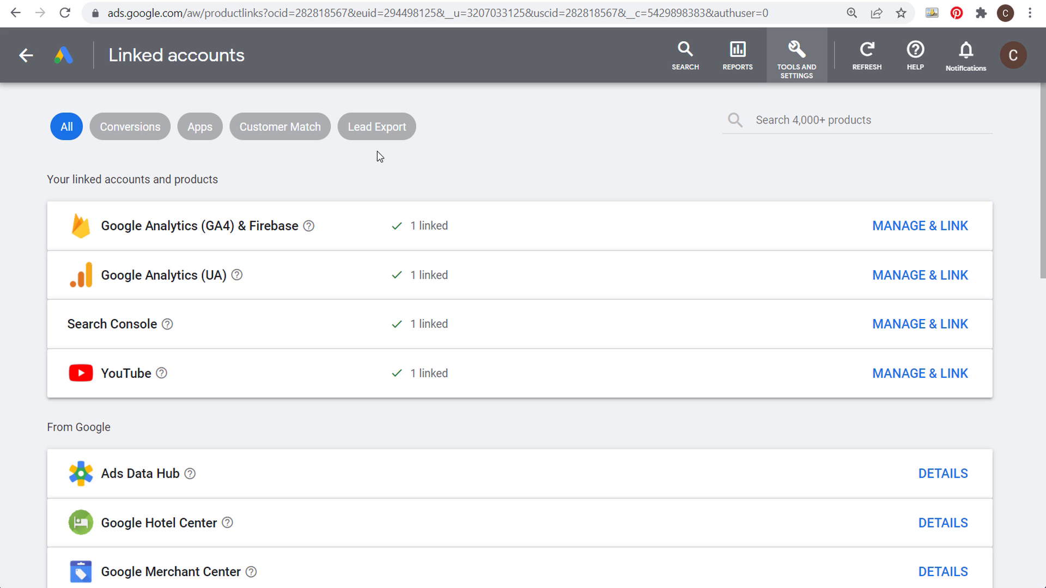
scroll(61, 364, "down", 15)
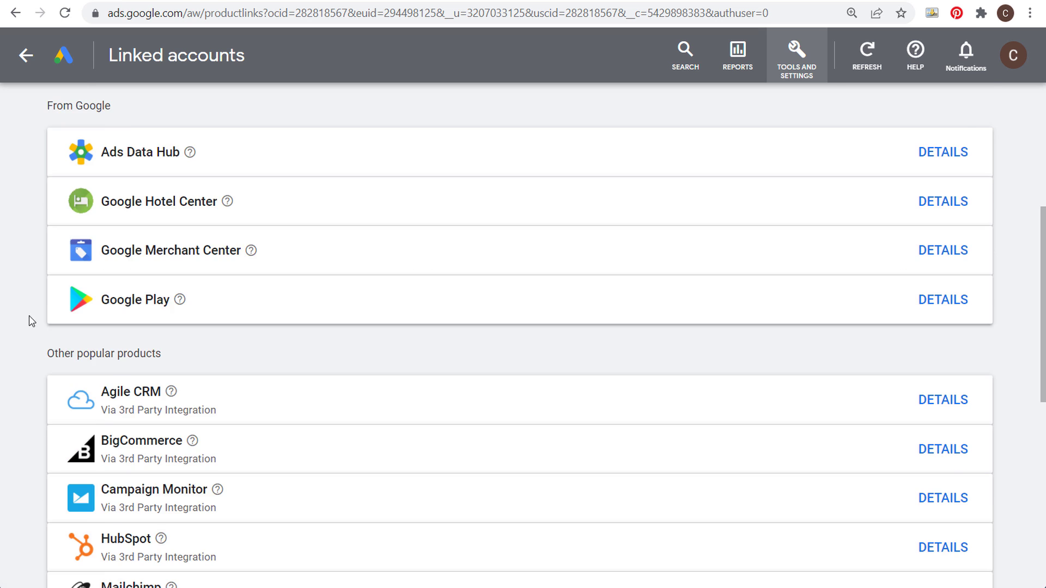
scroll(37, 314, "up", 15)
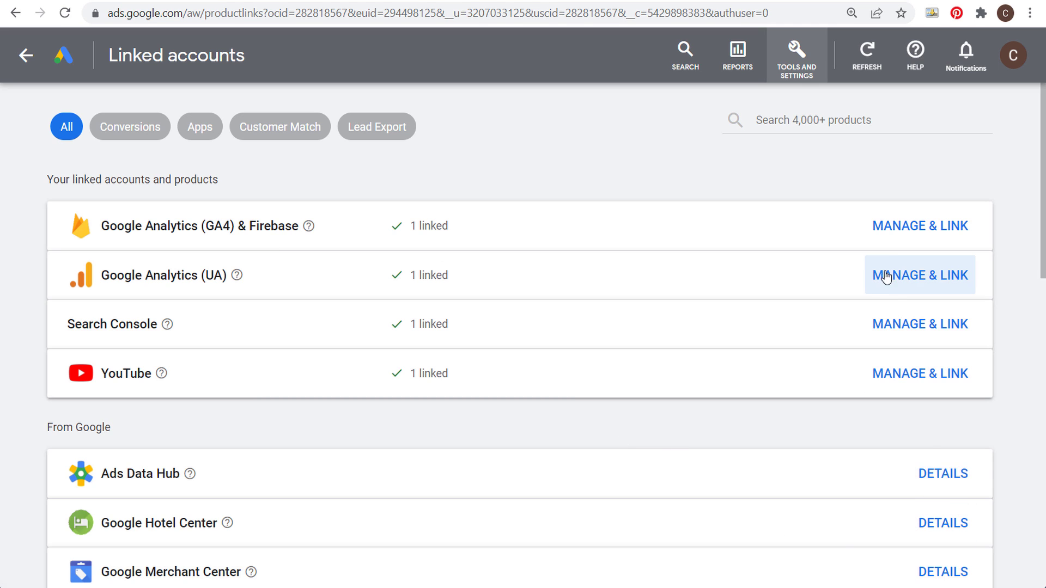
Review the GA4 & Firebase link, confirming Farmhouse Goals - GA4 shows as Linked.
left_click(899, 235)
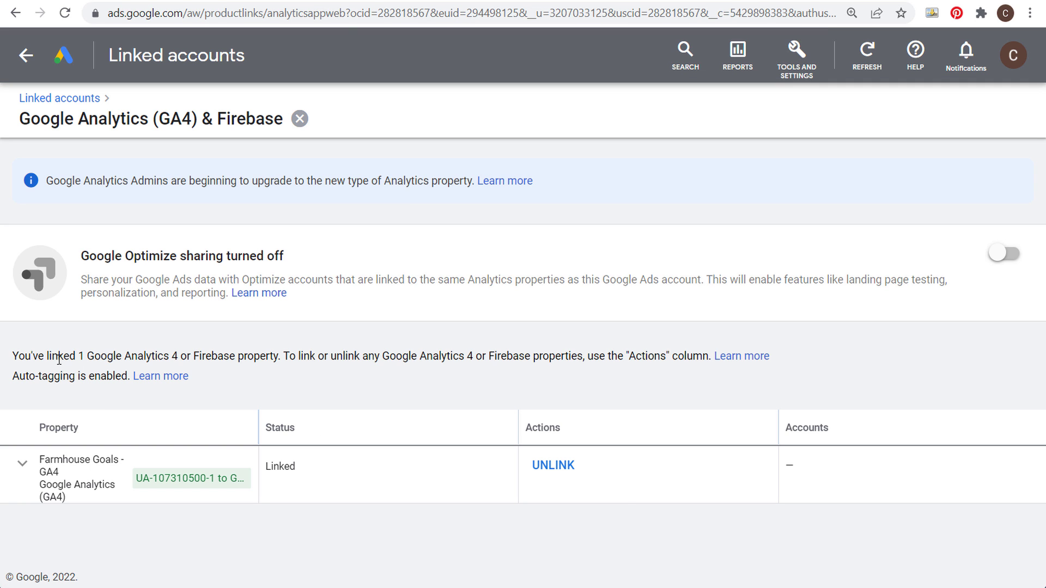
left_click_drag(14, 353, 289, 355)
left_click(303, 355)
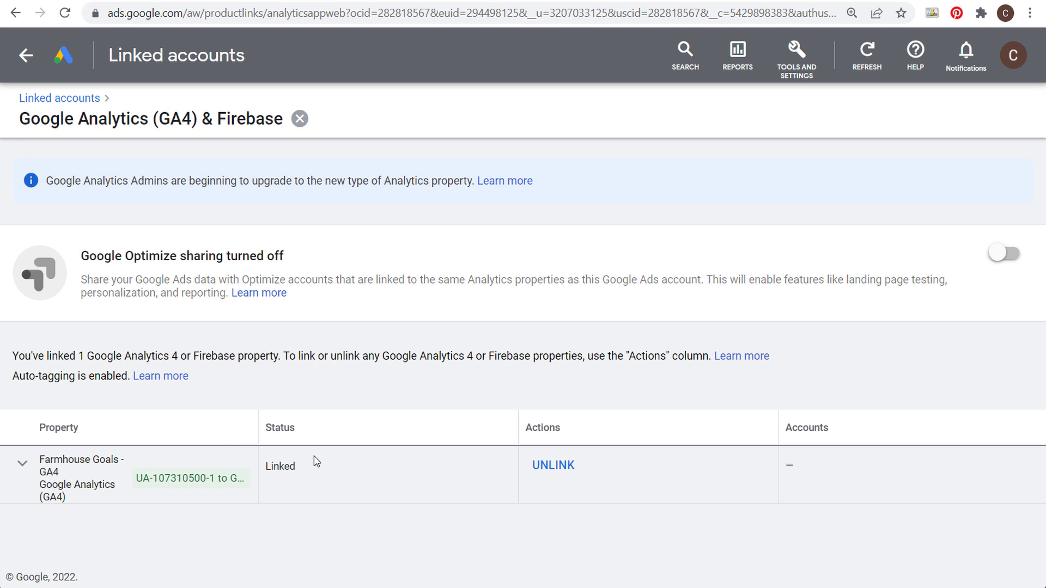
left_click_drag(264, 472, 303, 470)
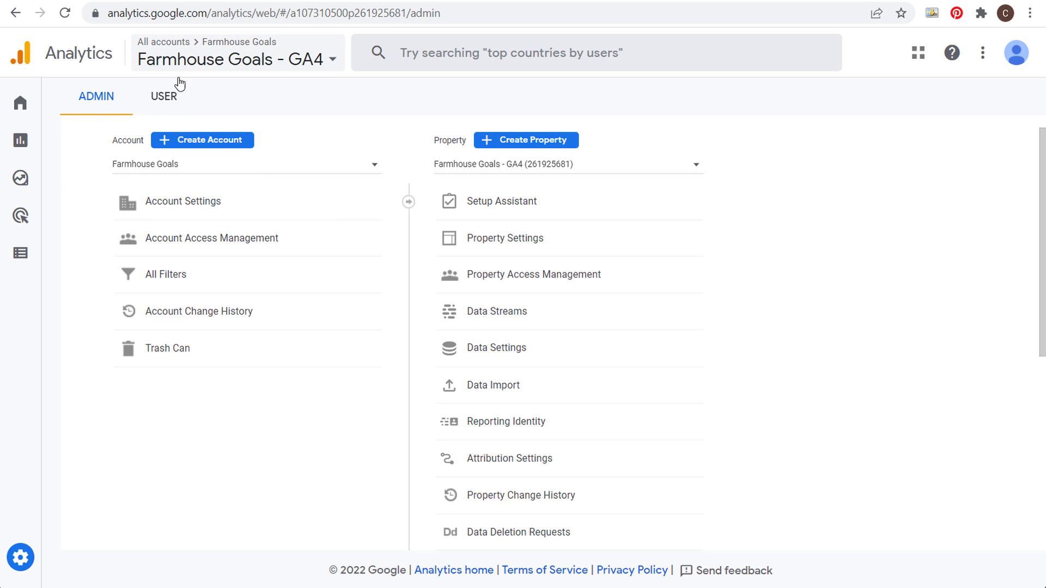
Open Google Ads Links under Product Links to see the Farmhouse Goals account.
mouse_move(51, 570)
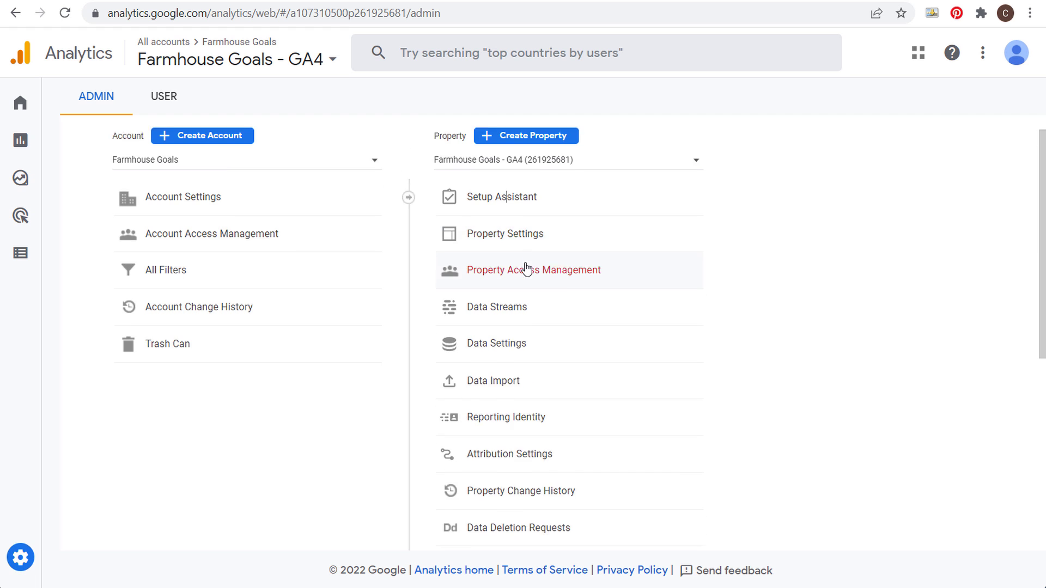
scroll(525, 269, "down", 5)
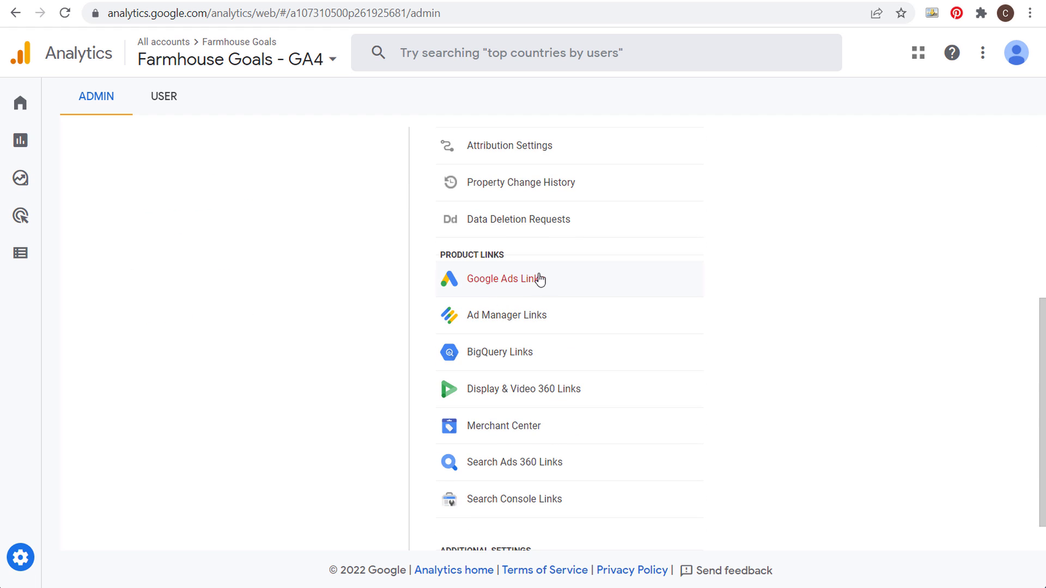
left_click(564, 281)
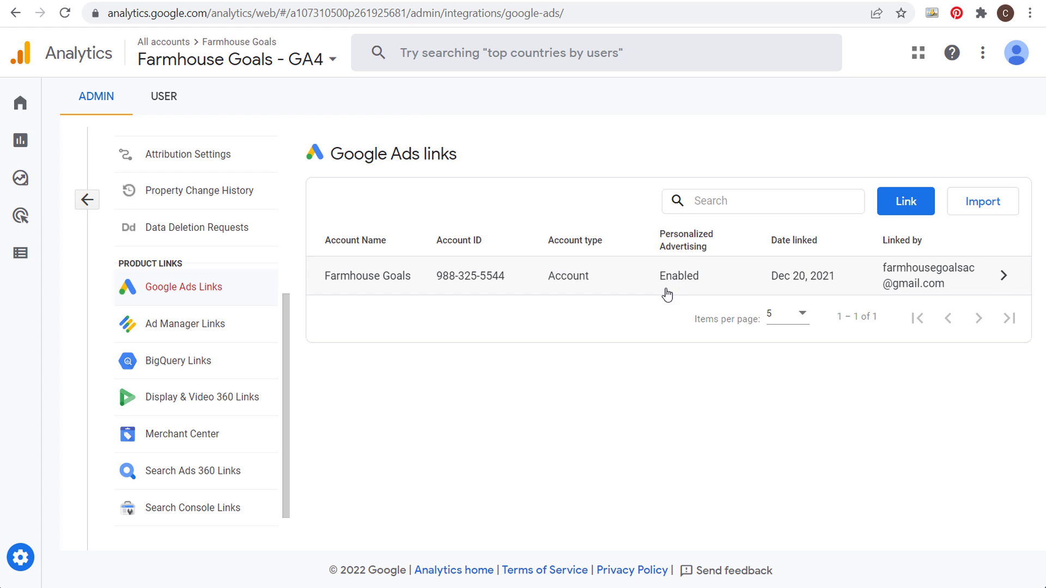
Review the Farmhouse Goals link's personalized advertising and sharing settings, then return to Admin.
left_click(720, 284)
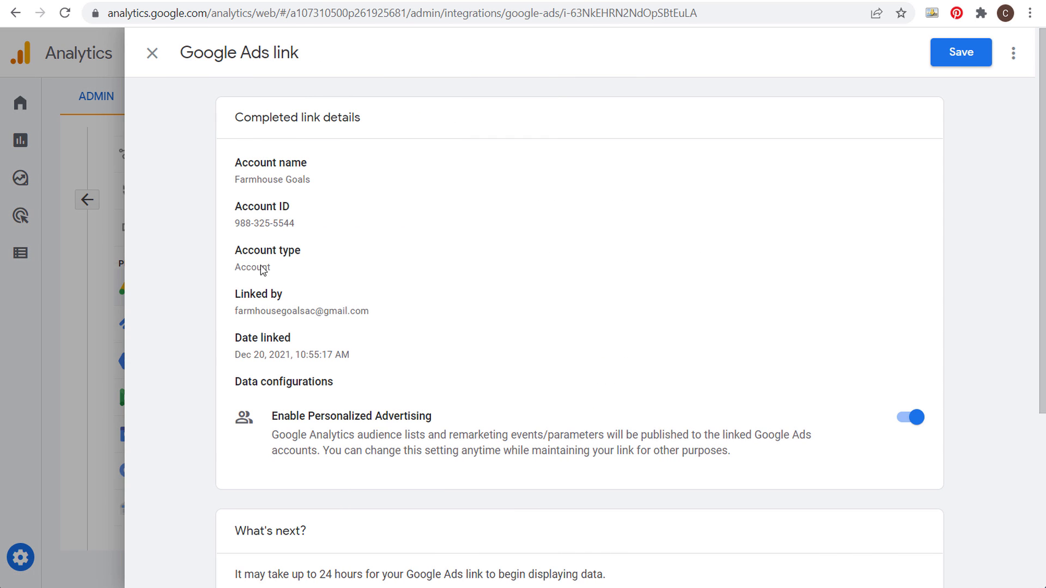
left_click_drag(275, 416, 426, 417)
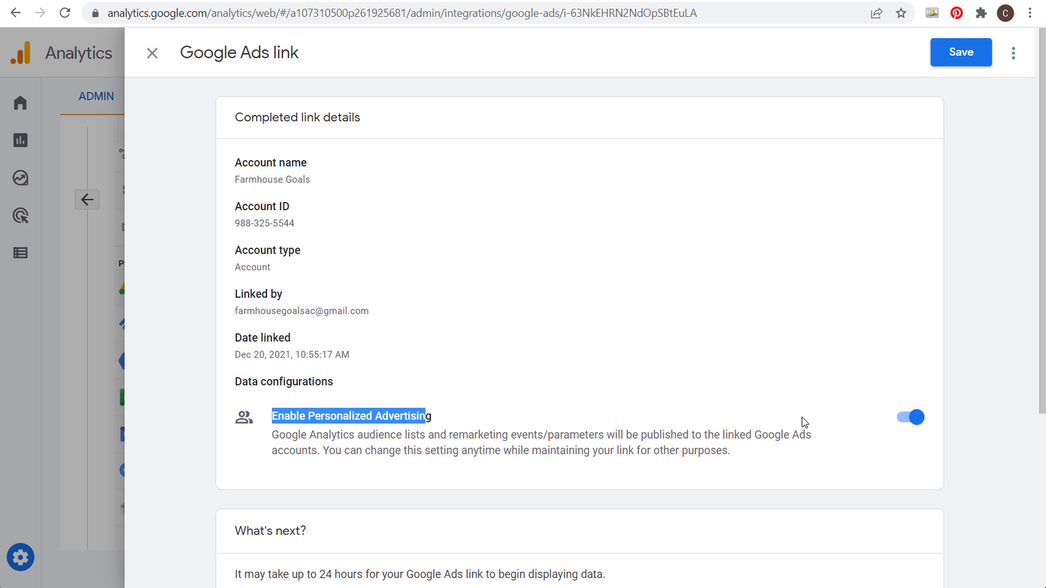
left_click_drag(275, 434, 776, 439)
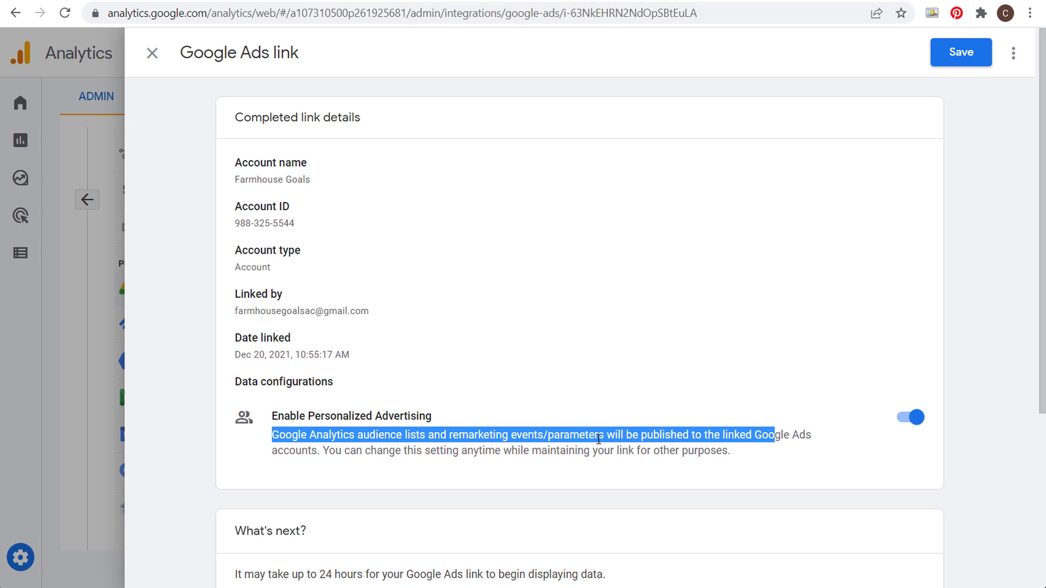
left_click(77, 280)
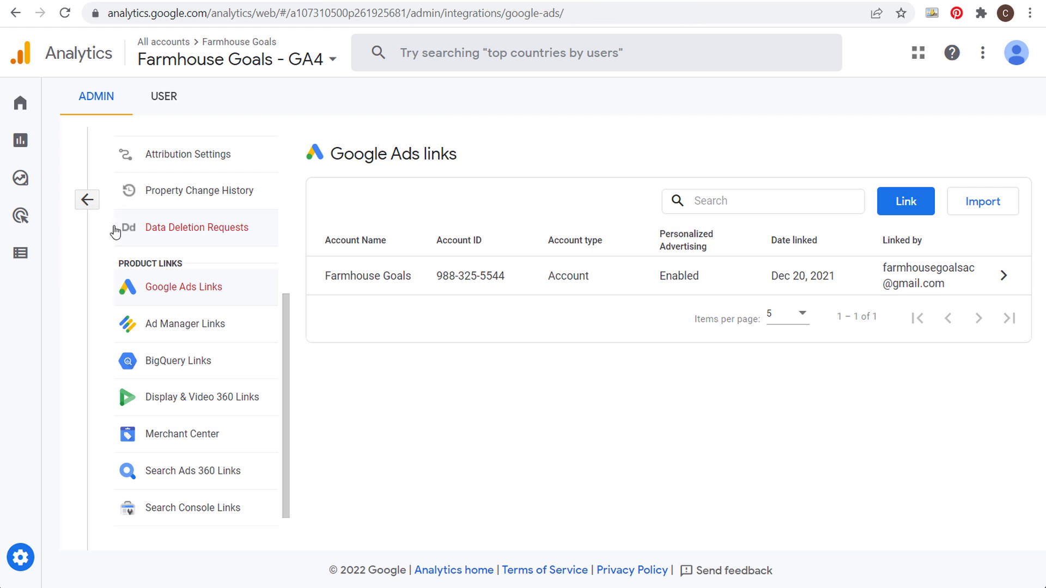
left_click(20, 557)
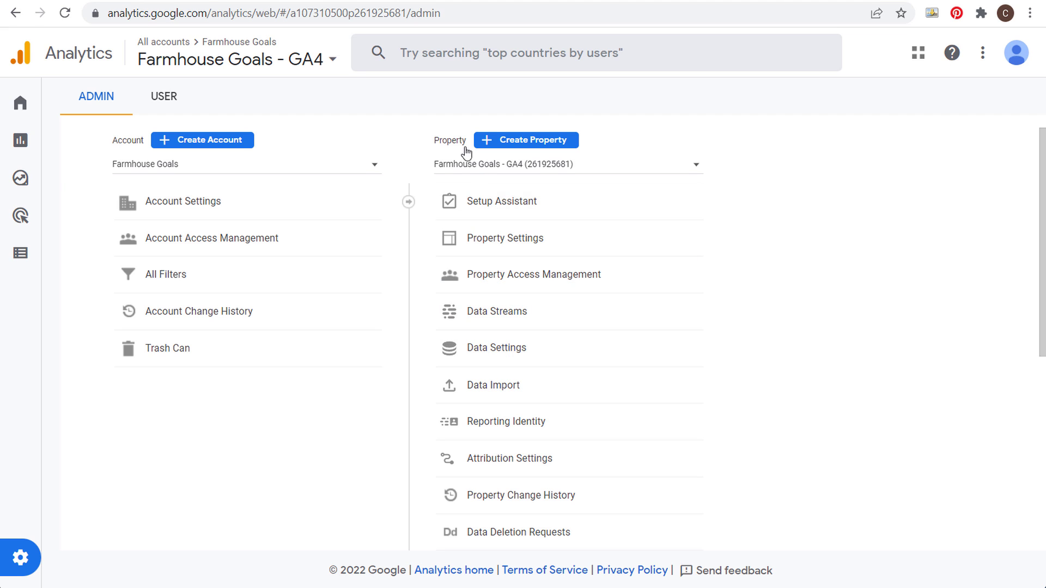
left_click(484, 358)
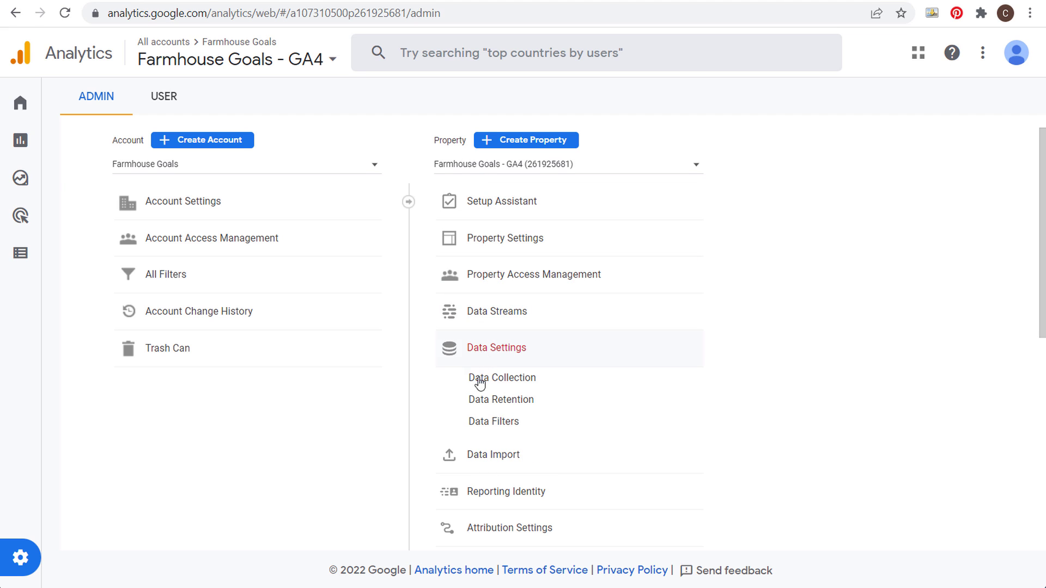
left_click(527, 384)
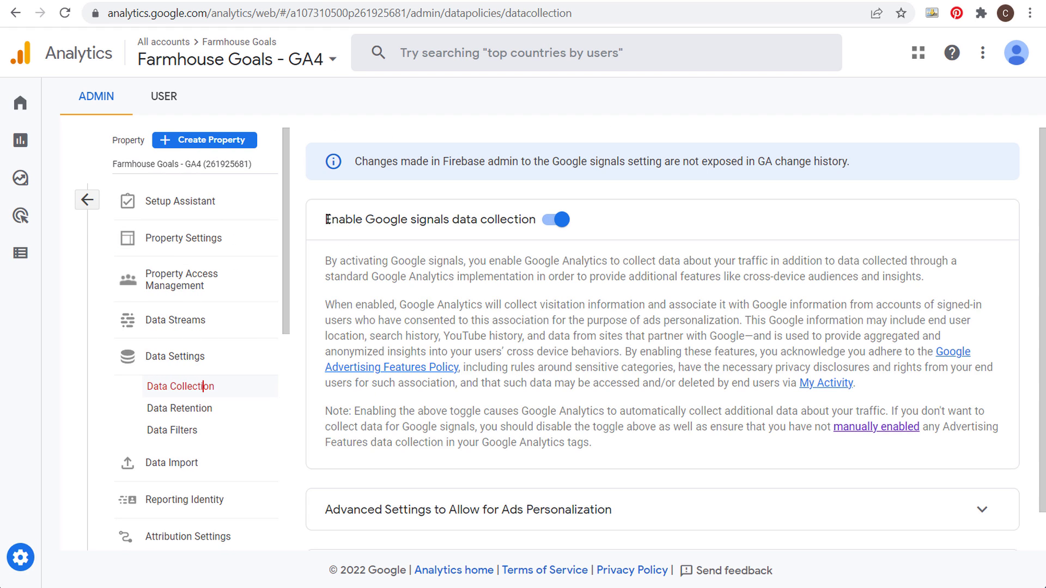
left_click_drag(327, 220, 530, 222)
left_click(658, 294)
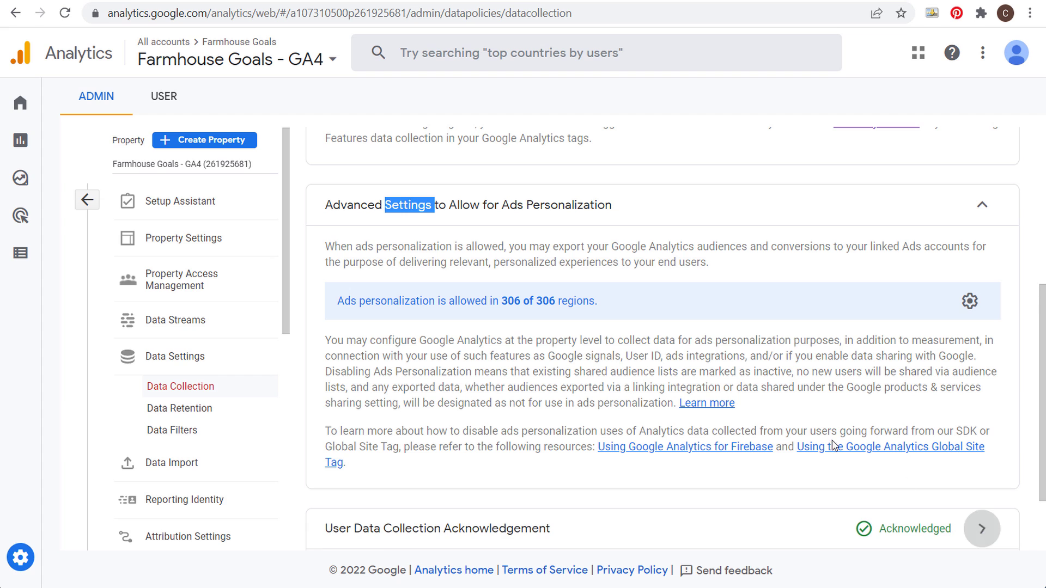
left_click(982, 530)
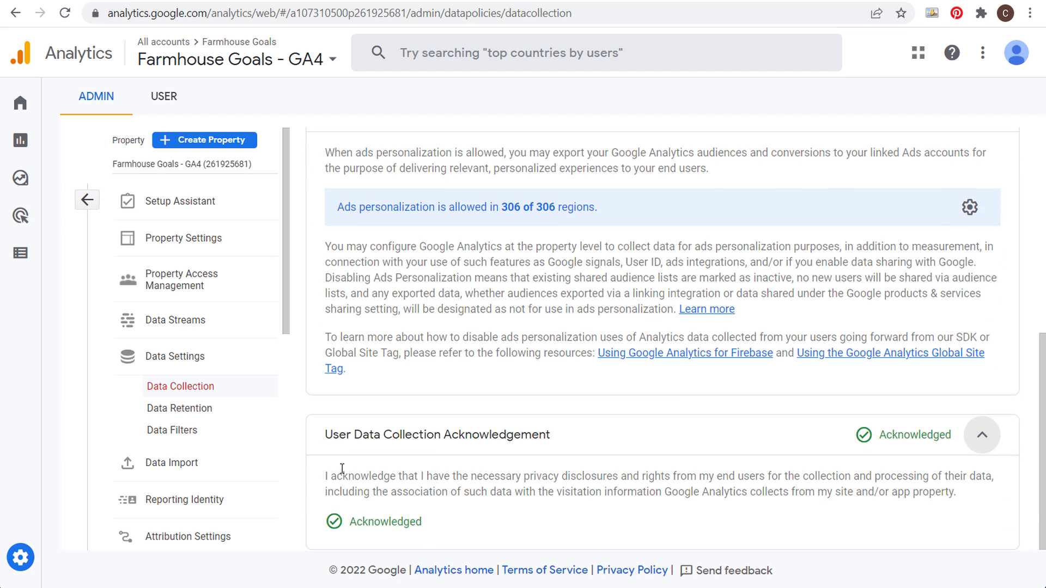
left_click_drag(338, 473, 489, 473)
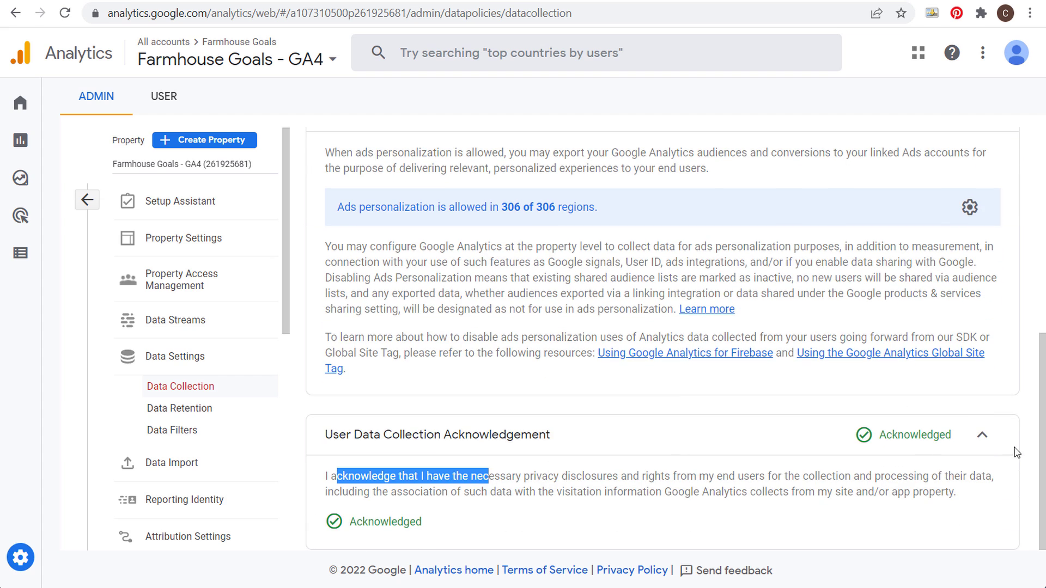
left_click(982, 434)
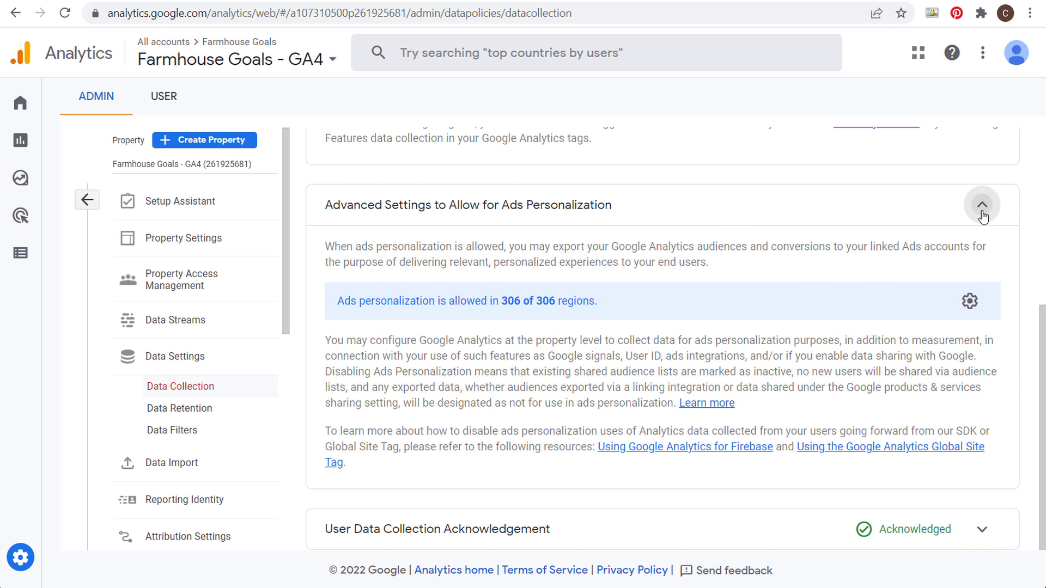
left_click(982, 214)
scroll(755, 259, "up", 1)
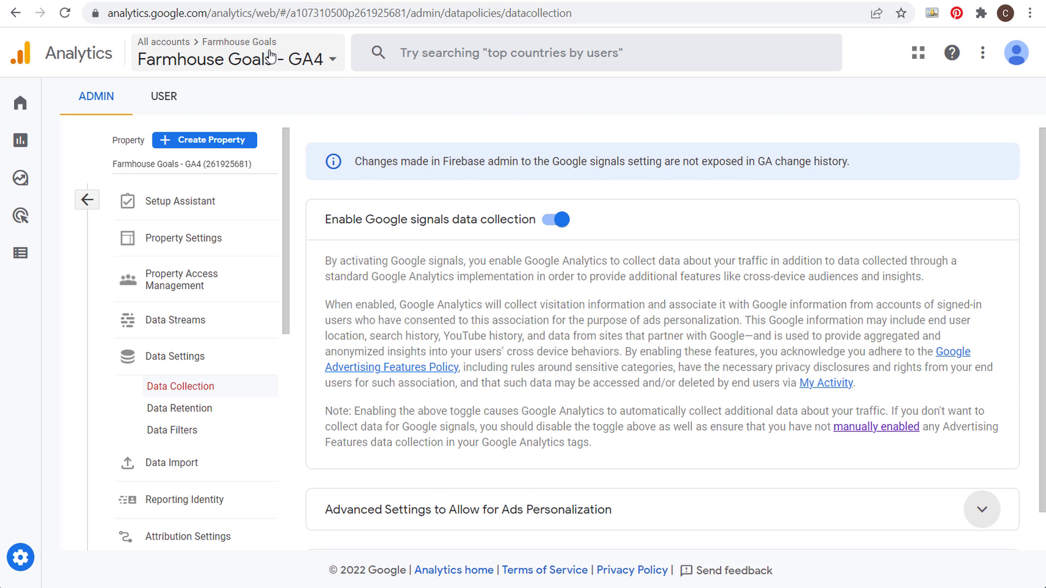
left_click(85, 202)
mouse_move(63, 259)
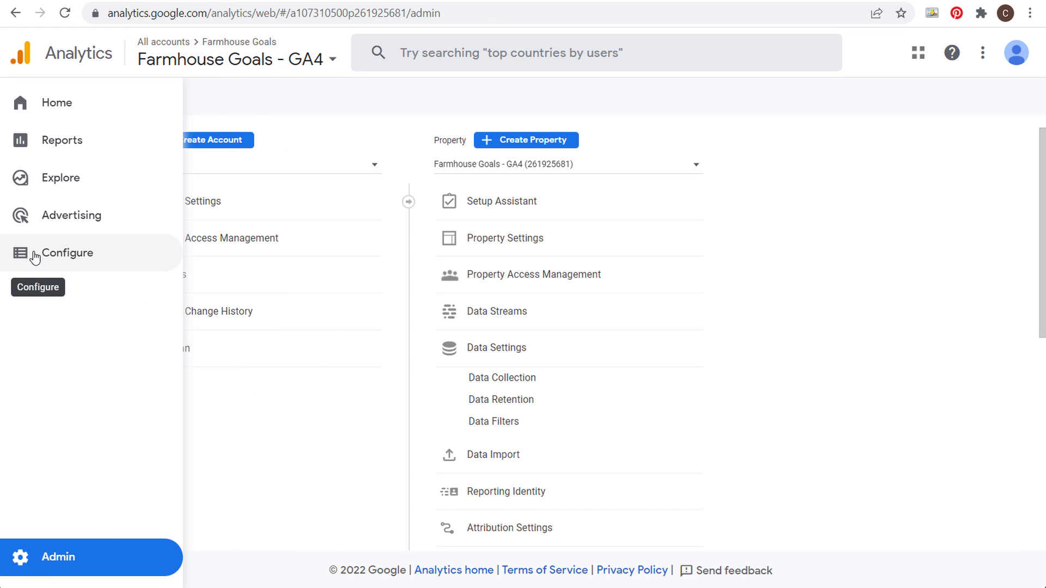
Look at the Recently Active Users - GA4 audience, then start a new audience from the Audiences list.
left_click(79, 258)
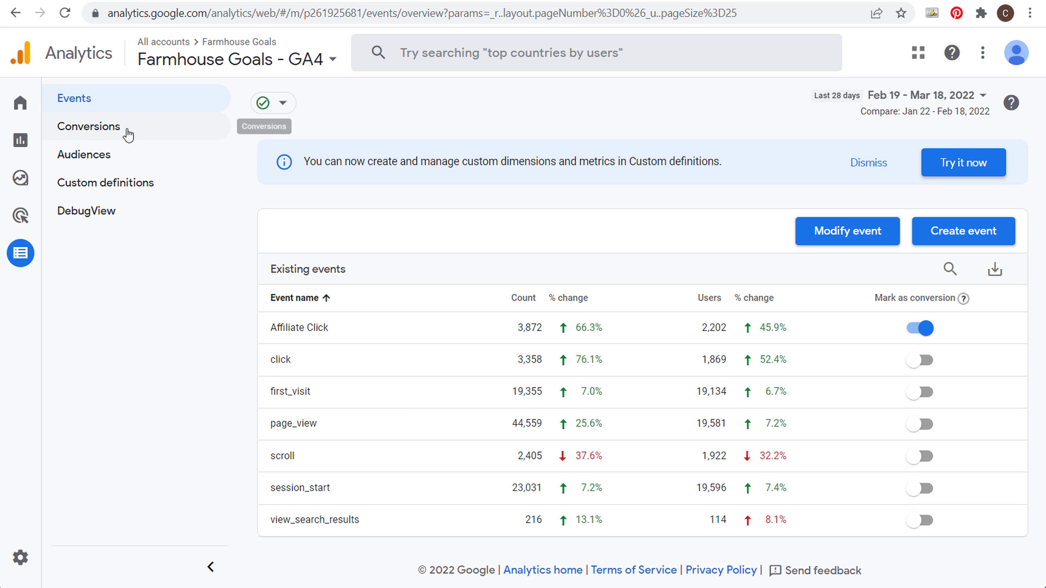
left_click(65, 158)
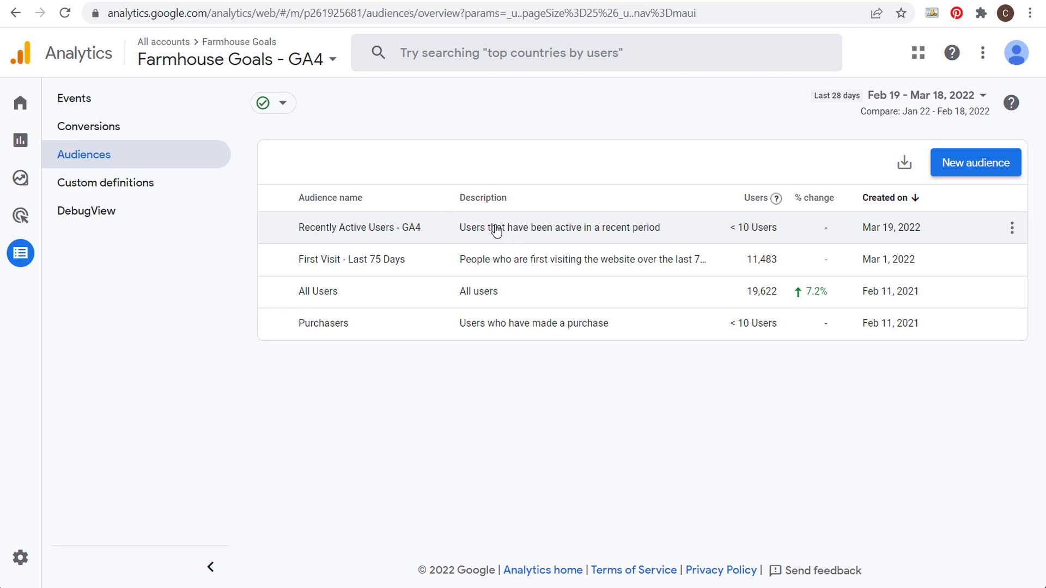
left_click(552, 236)
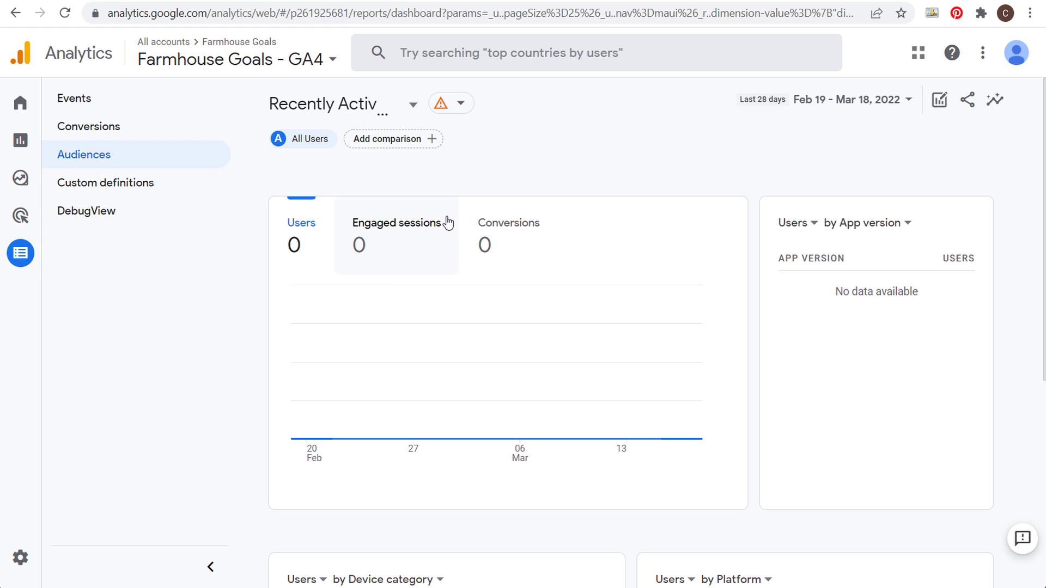
left_click(122, 154)
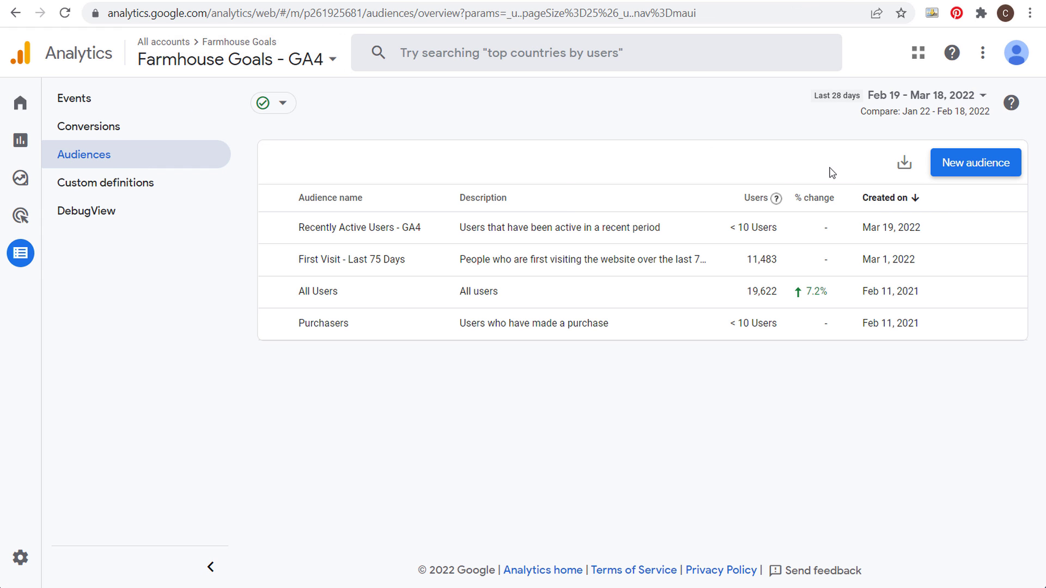
left_click(969, 169)
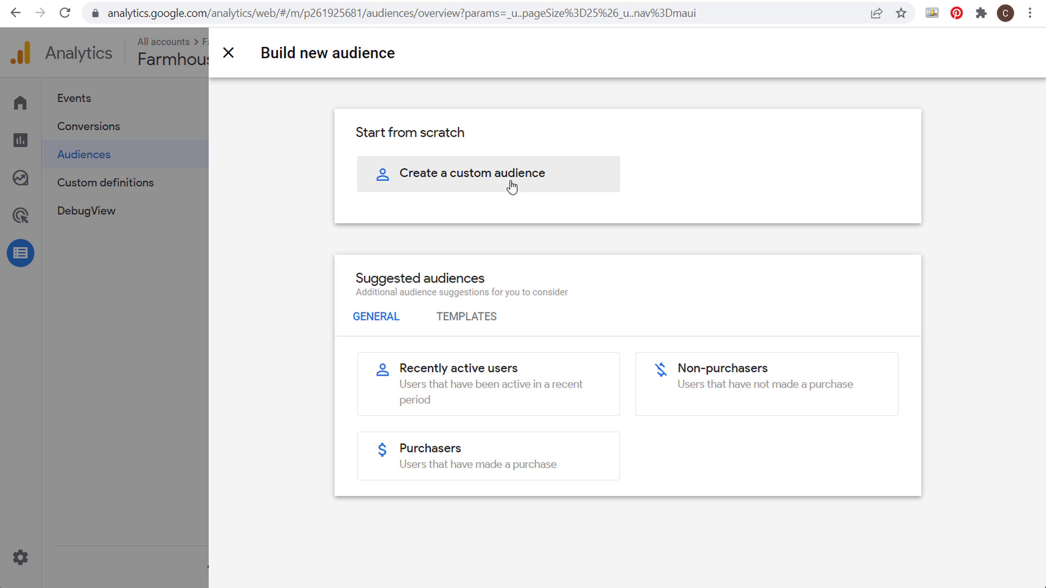
Preview the suggested Recently active users audience, then go back to the suggestions.
left_click_drag(364, 281, 537, 286)
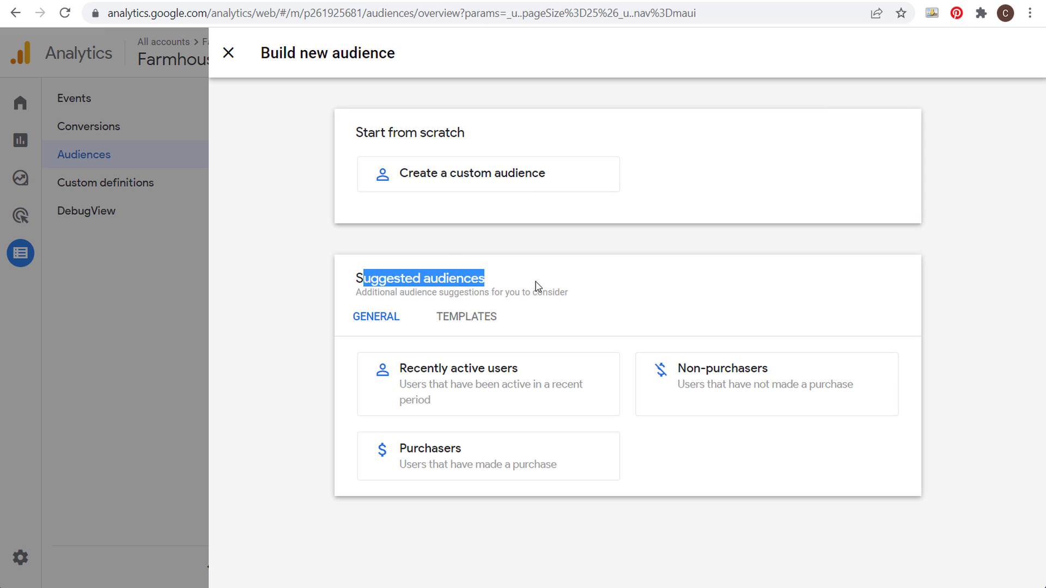
left_click(537, 286)
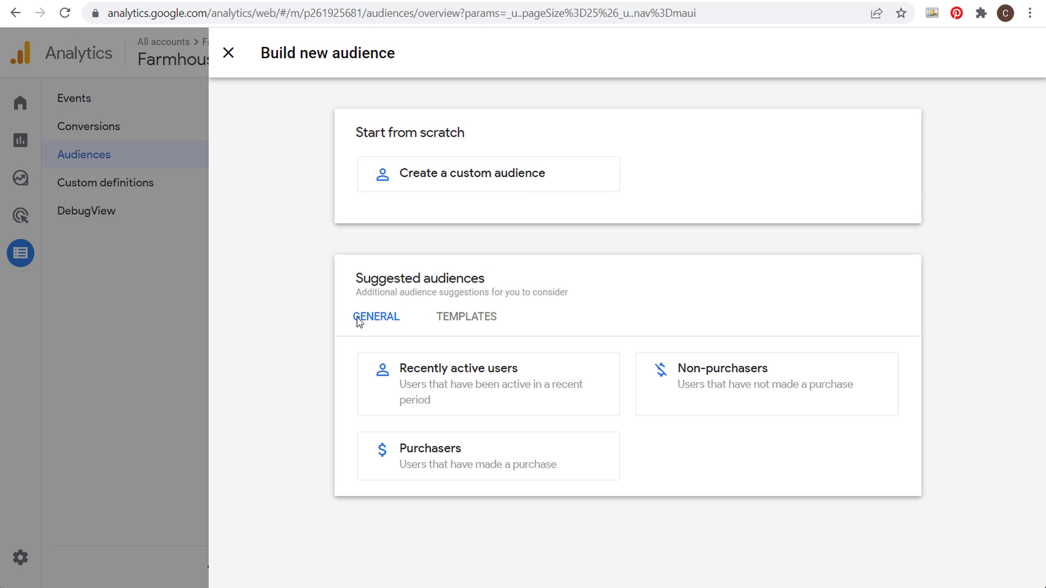
left_click(468, 399)
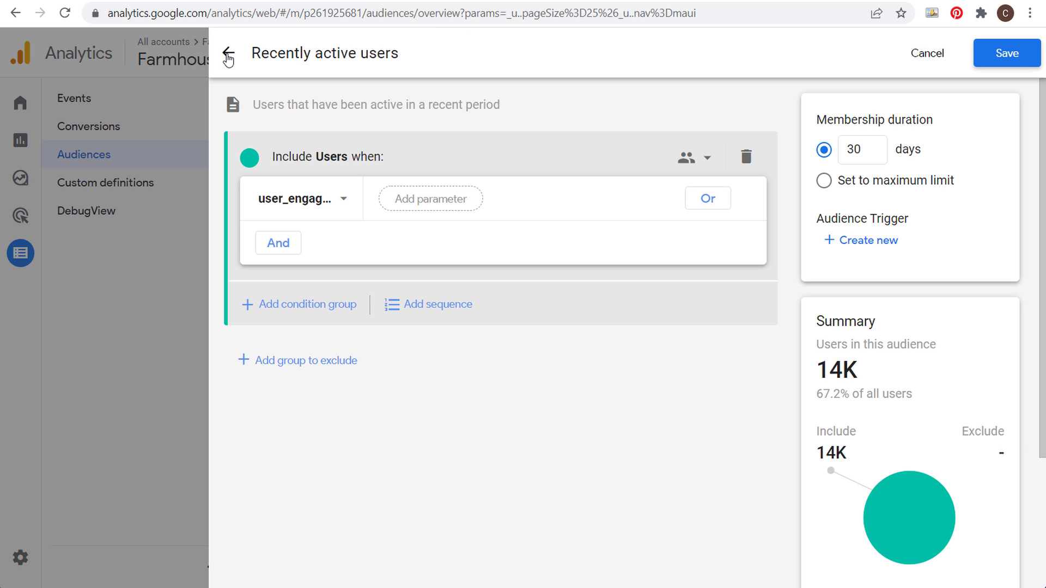
left_click(227, 57)
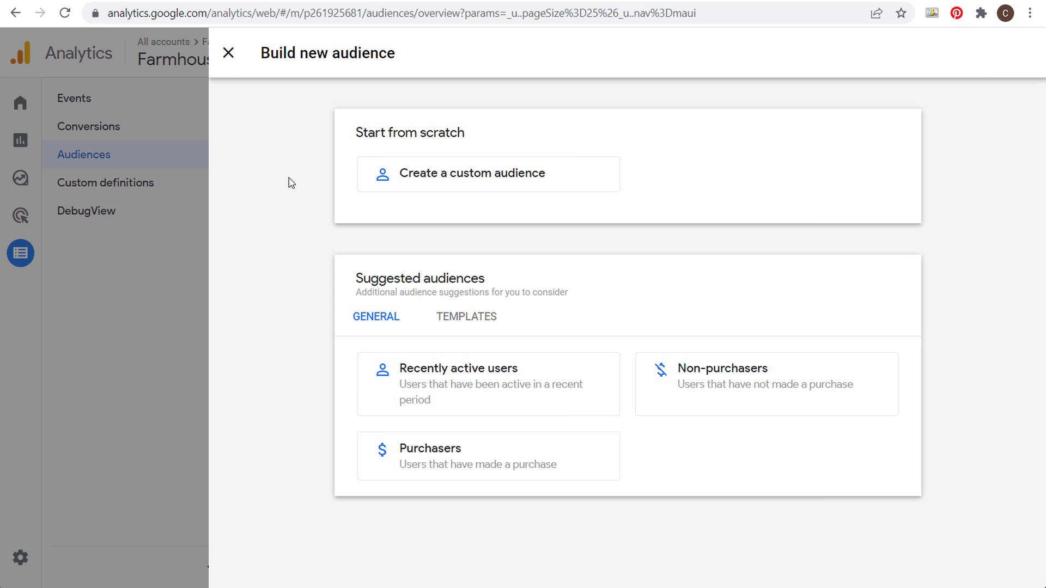
Reopen the audience builder, browse Templates, and create a custom audience from scratch.
key("Escape")
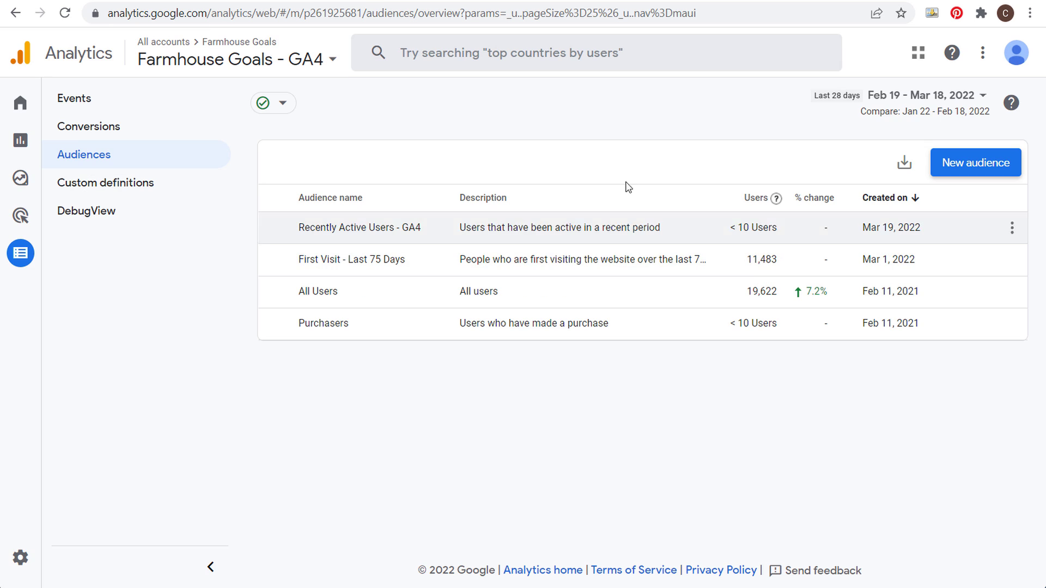
left_click(996, 165)
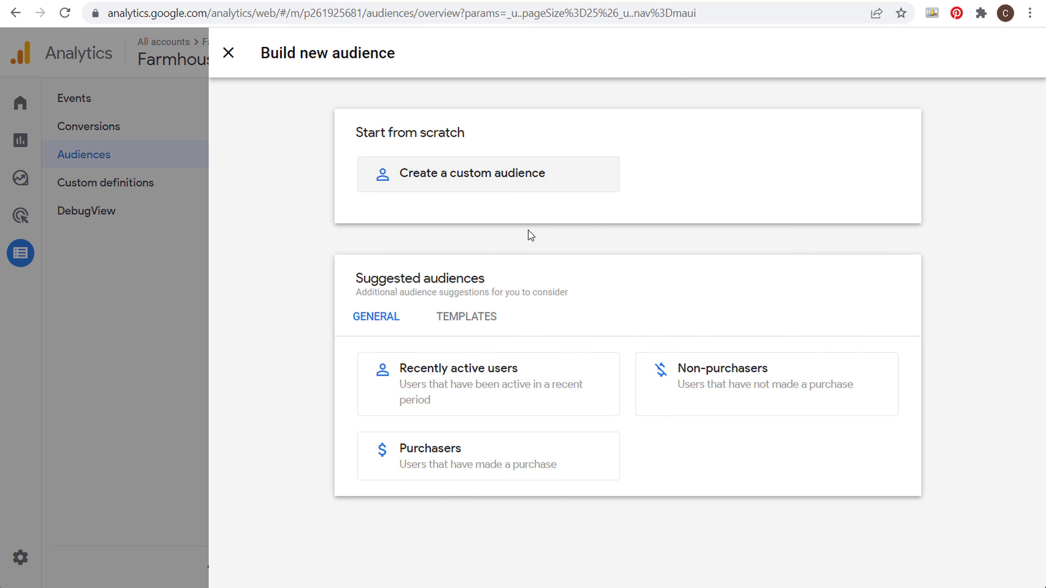
left_click(472, 320)
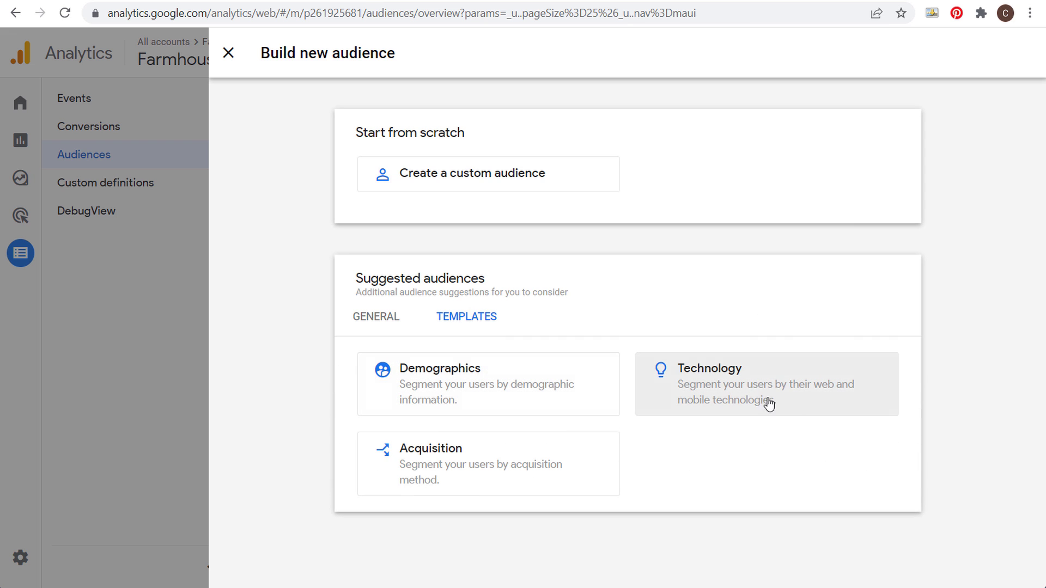
left_click(417, 317)
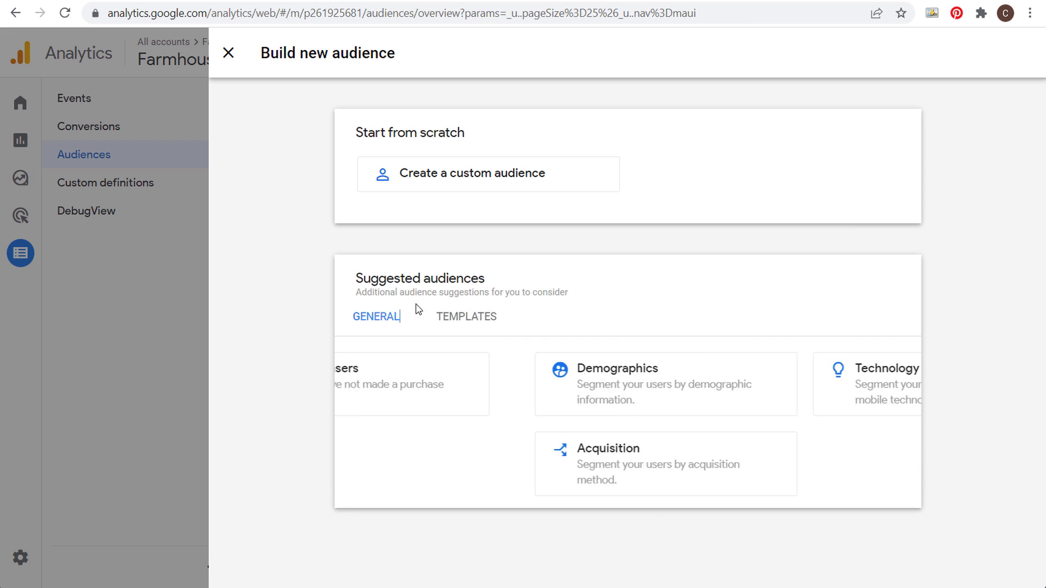
left_click(478, 180)
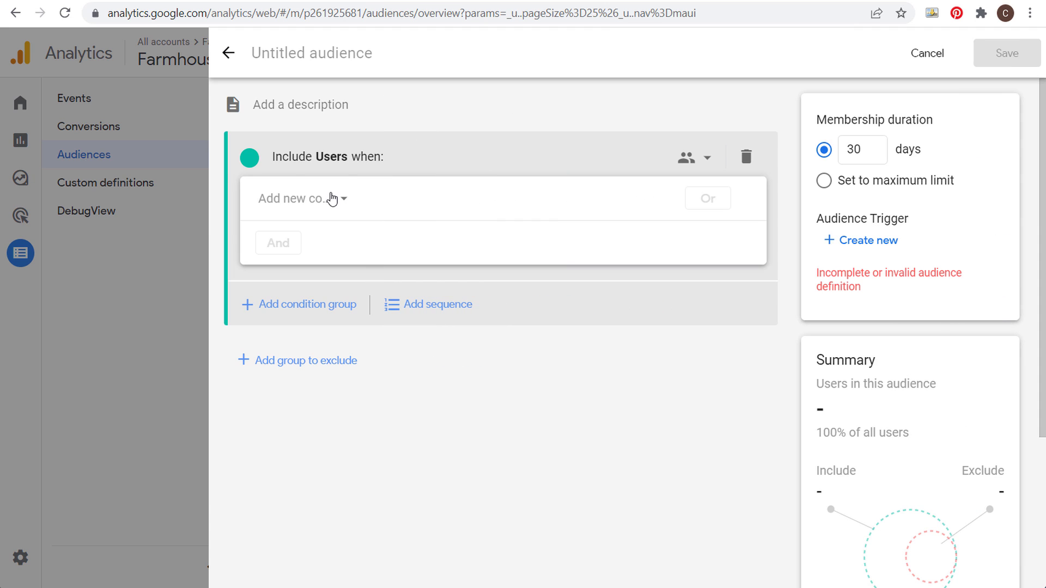
Add a first include condition on Page location from the Page / screen dimensions.
left_click(259, 102)
left_click(341, 203)
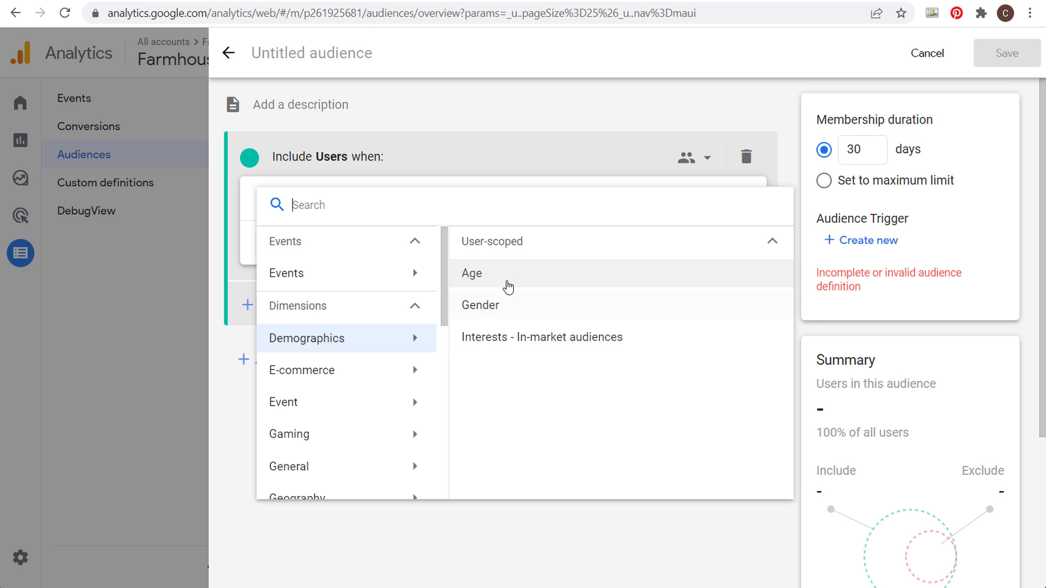
left_click_drag(444, 259, 445, 276)
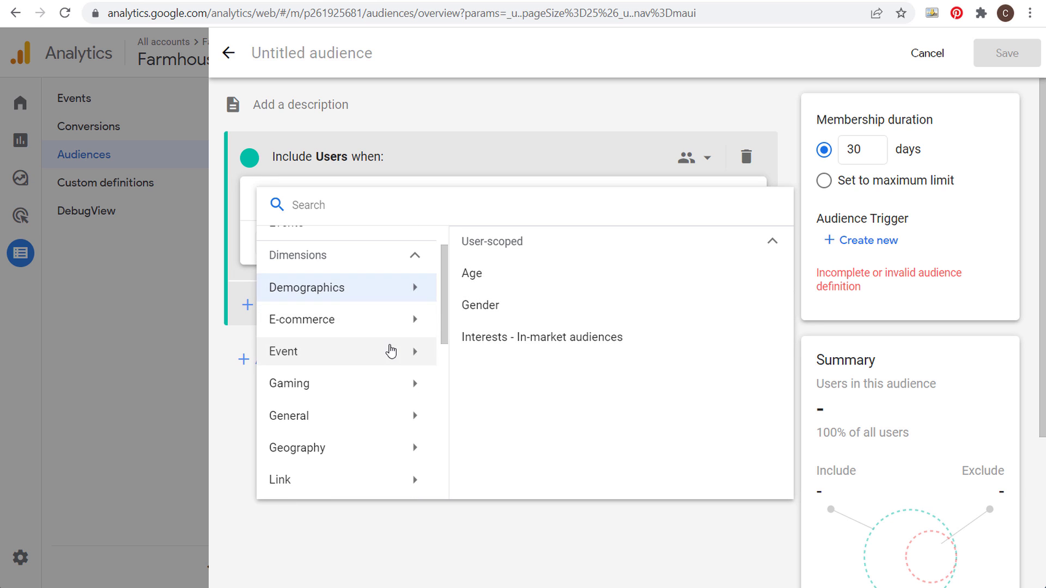
left_click(389, 351)
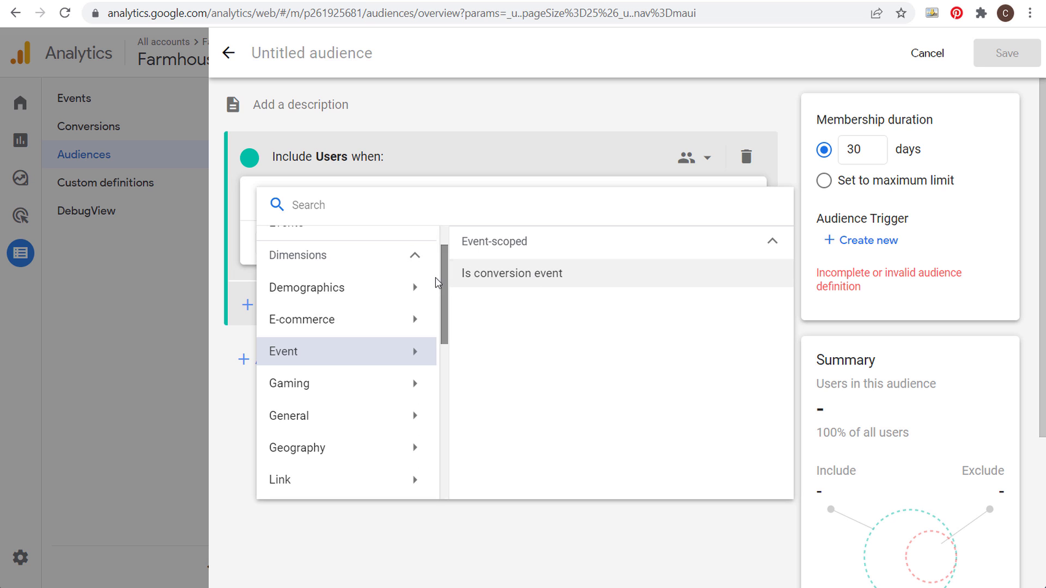
left_click_drag(445, 275, 445, 312)
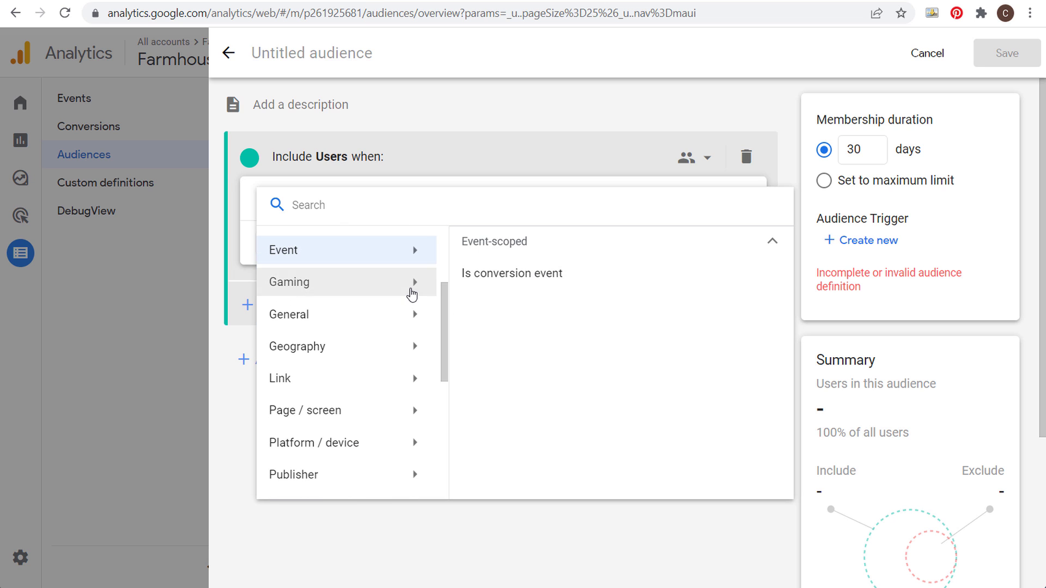
left_click(410, 286)
left_click(410, 327)
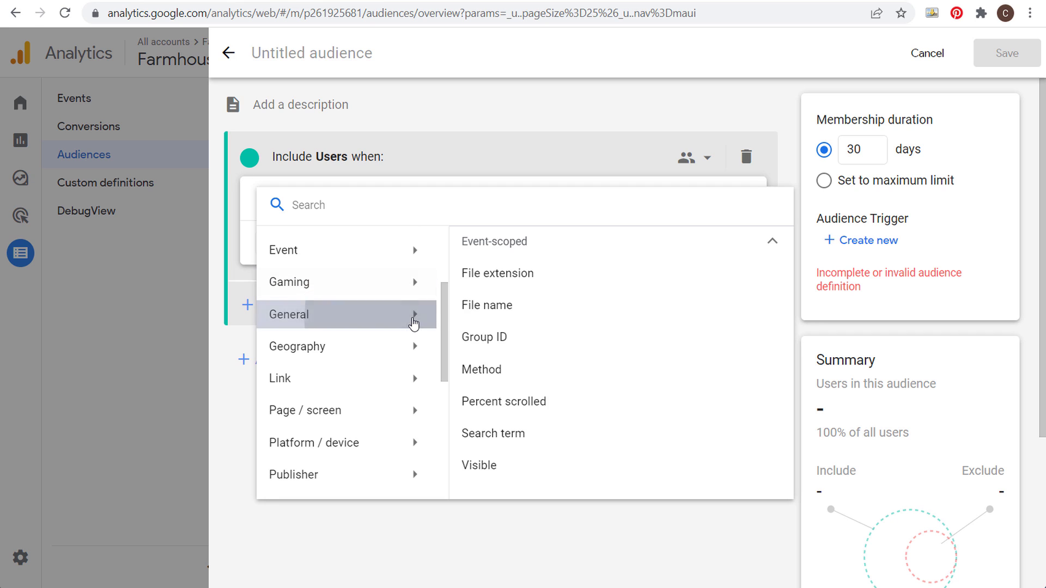
left_click(422, 356)
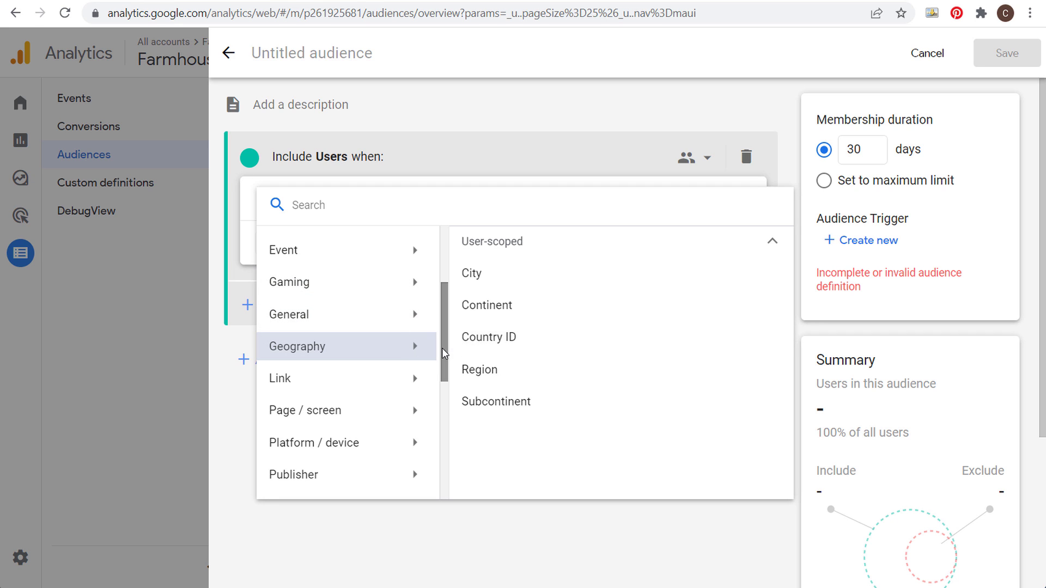
scroll(414, 359, "down", 1)
left_click(411, 370)
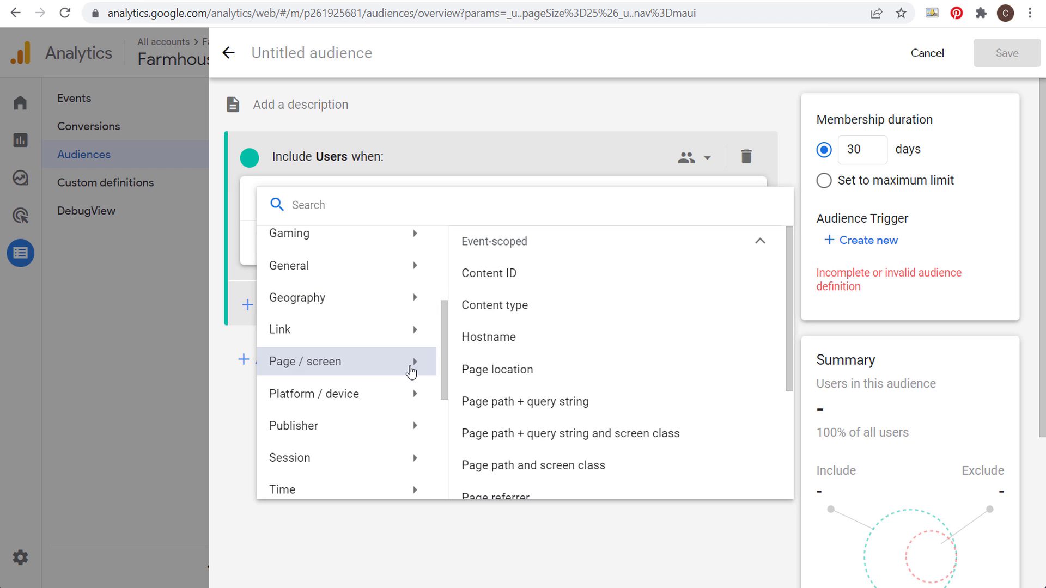
left_click(493, 376)
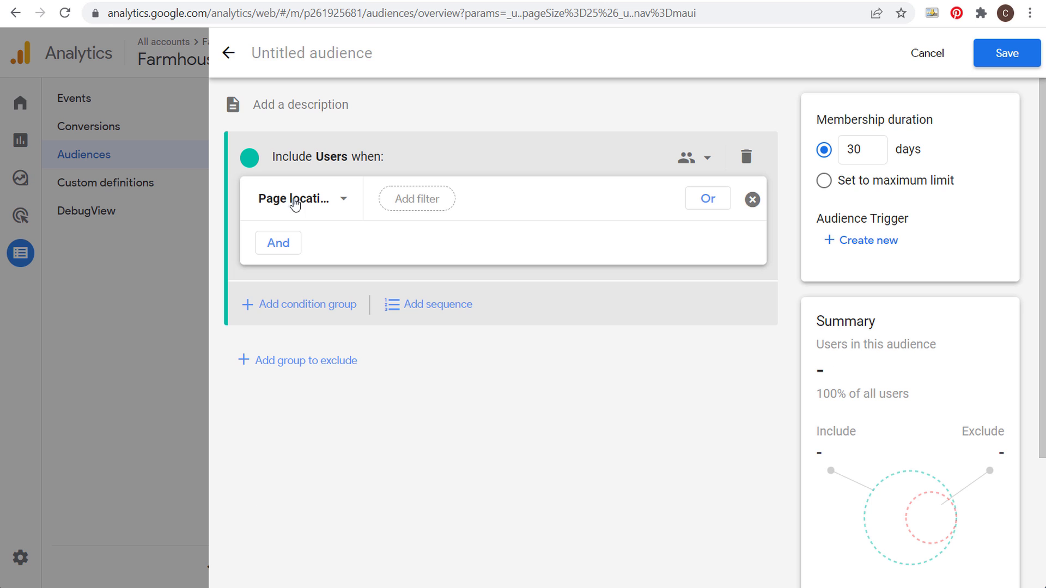
Try a Page location filter on the farmhouse bathrooms page URL, estimating 700 users.
left_click(423, 199)
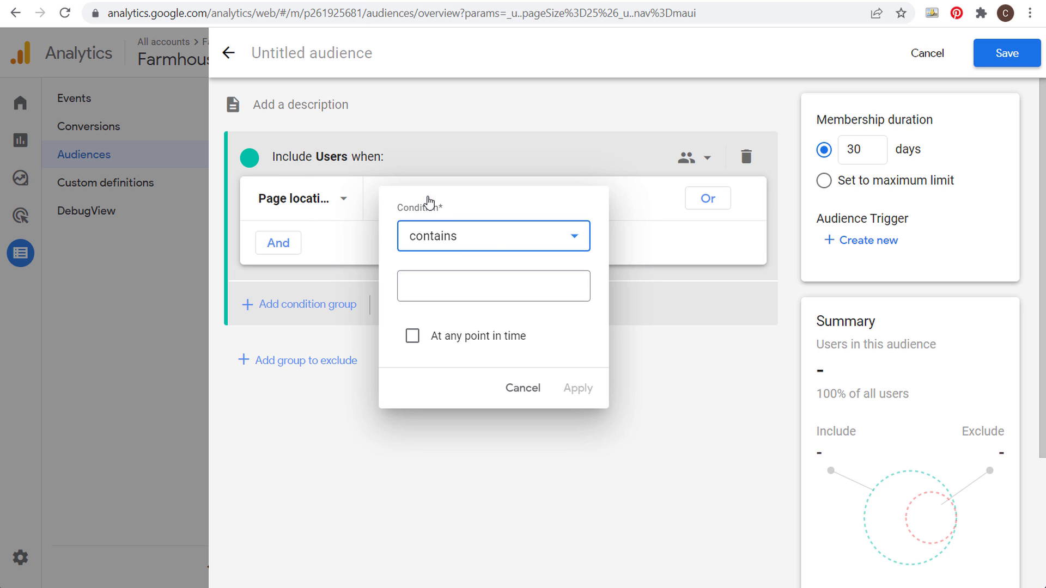
left_click(520, 287)
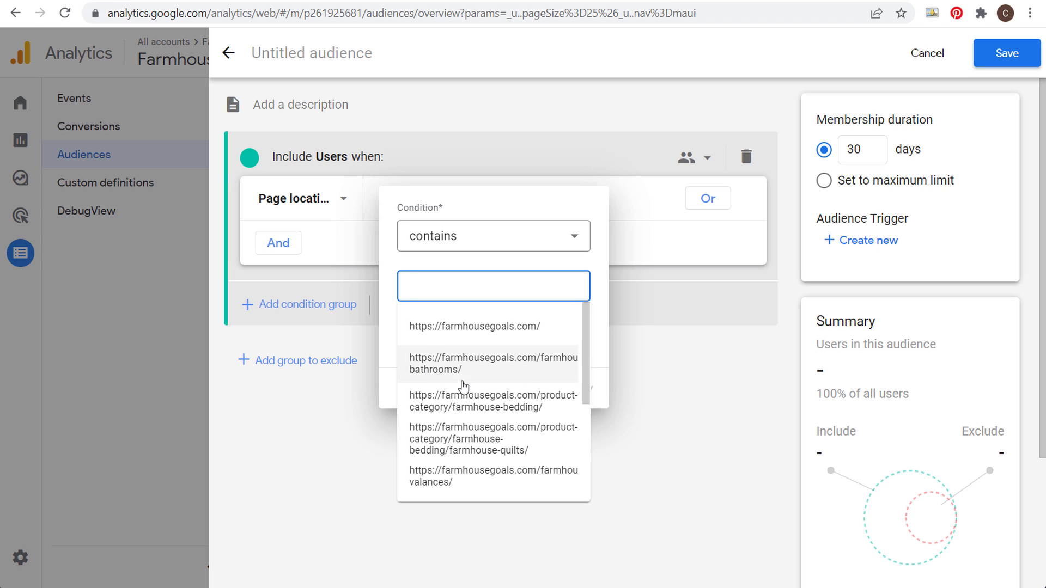
left_click(480, 365)
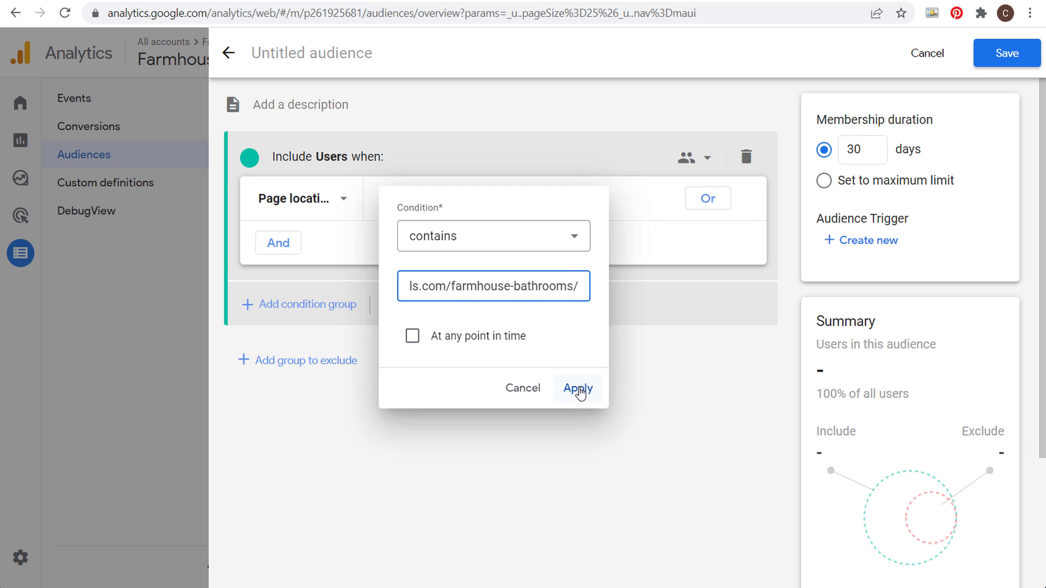
left_click(577, 387)
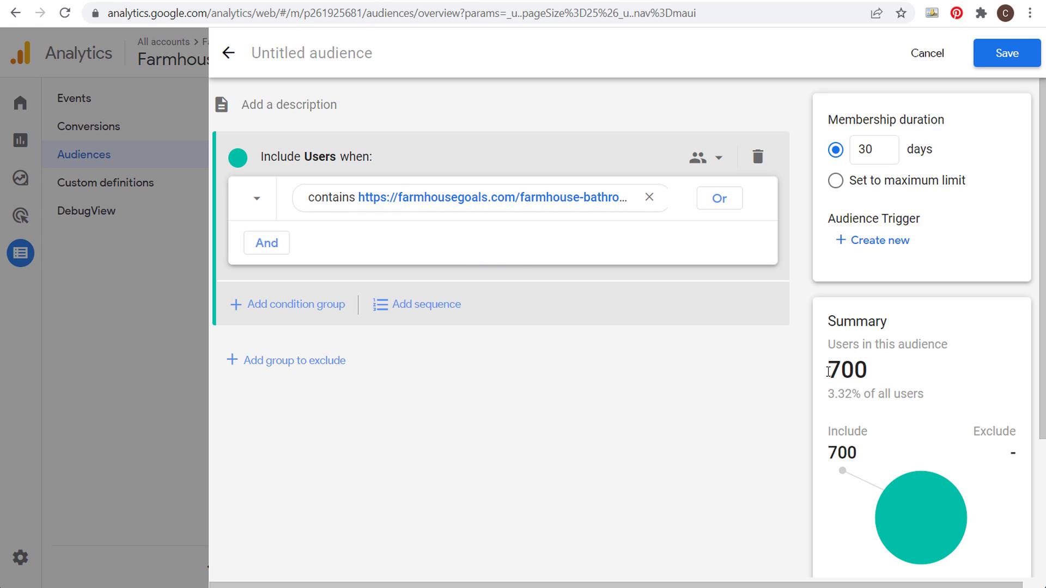
left_click_drag(828, 371, 886, 373)
left_click(913, 353)
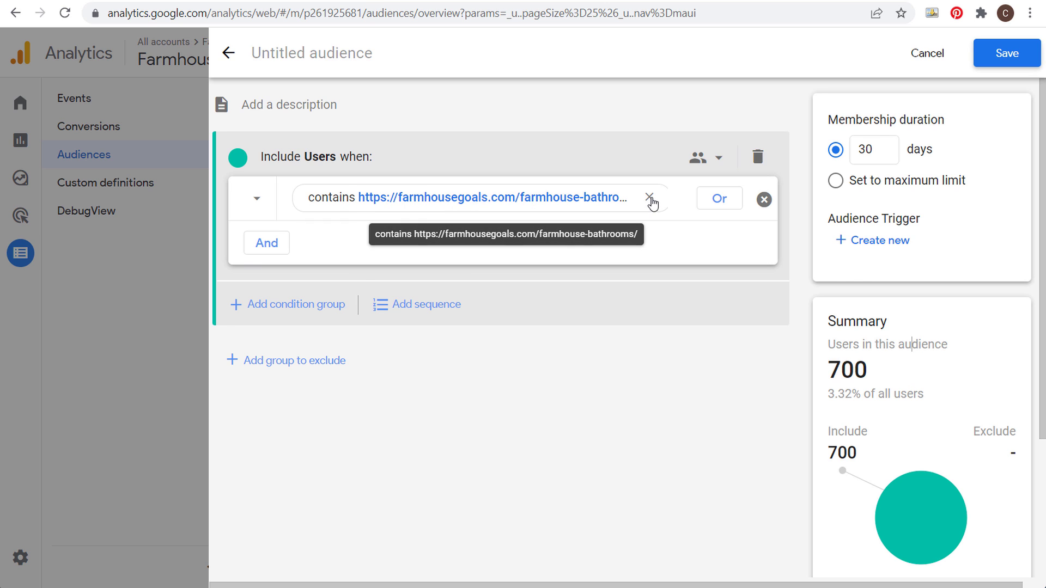
Replace it with a filter where page location contains bathroom, raising the estimate to 2.3K.
left_click(649, 197)
left_click(414, 200)
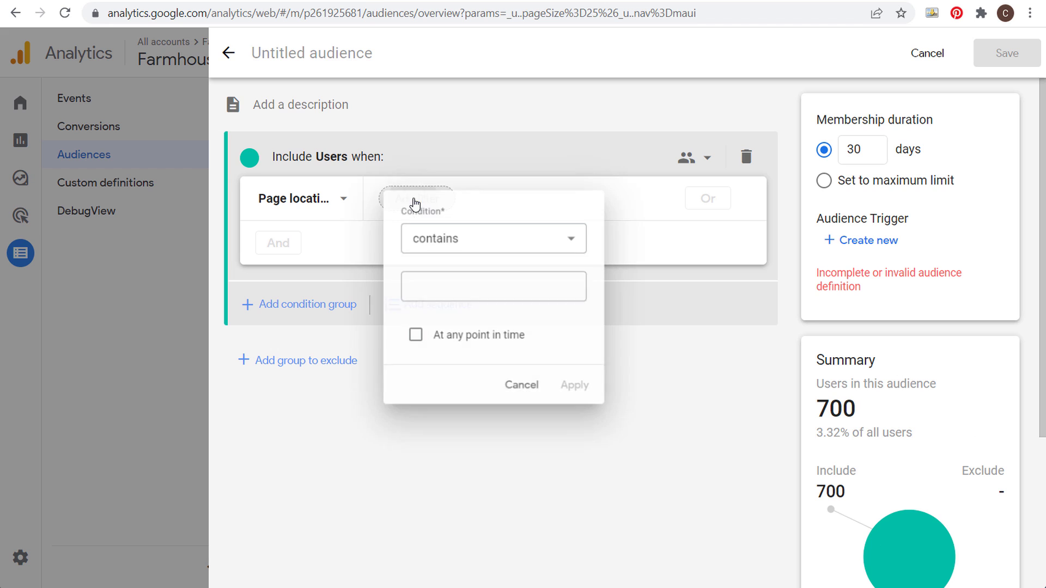
left_click(466, 287)
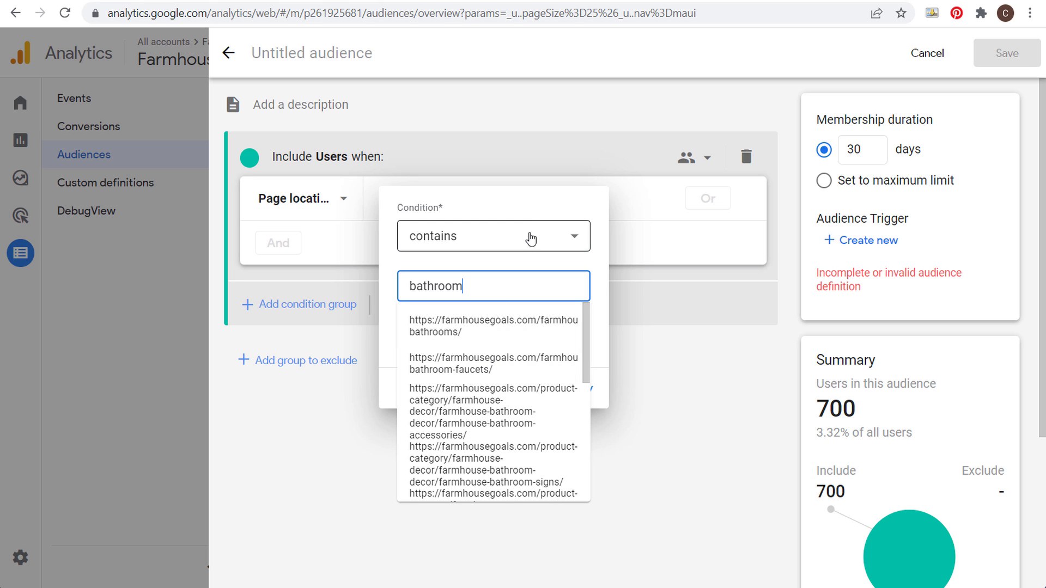
left_click(519, 211)
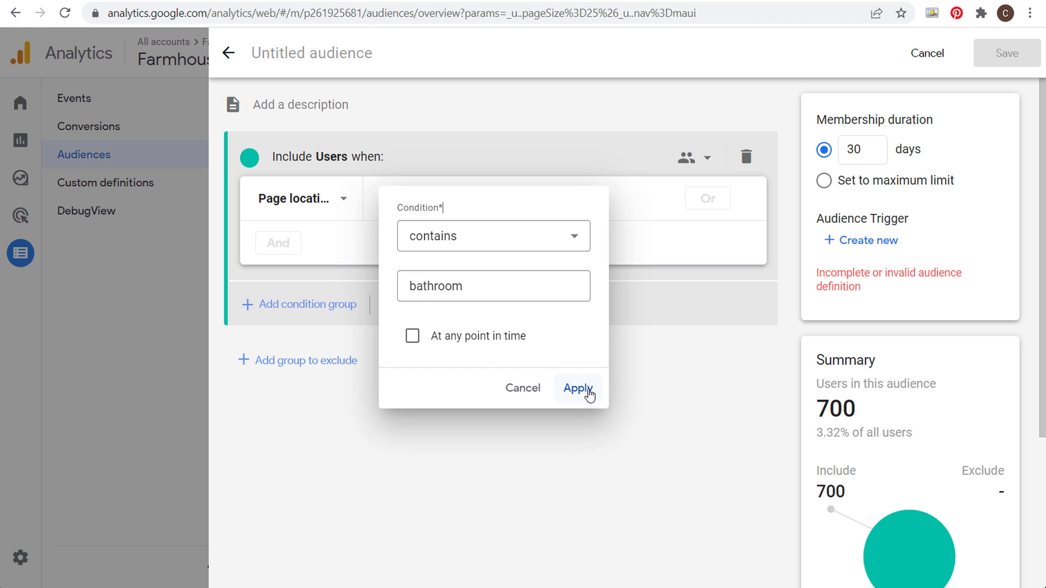
left_click(578, 389)
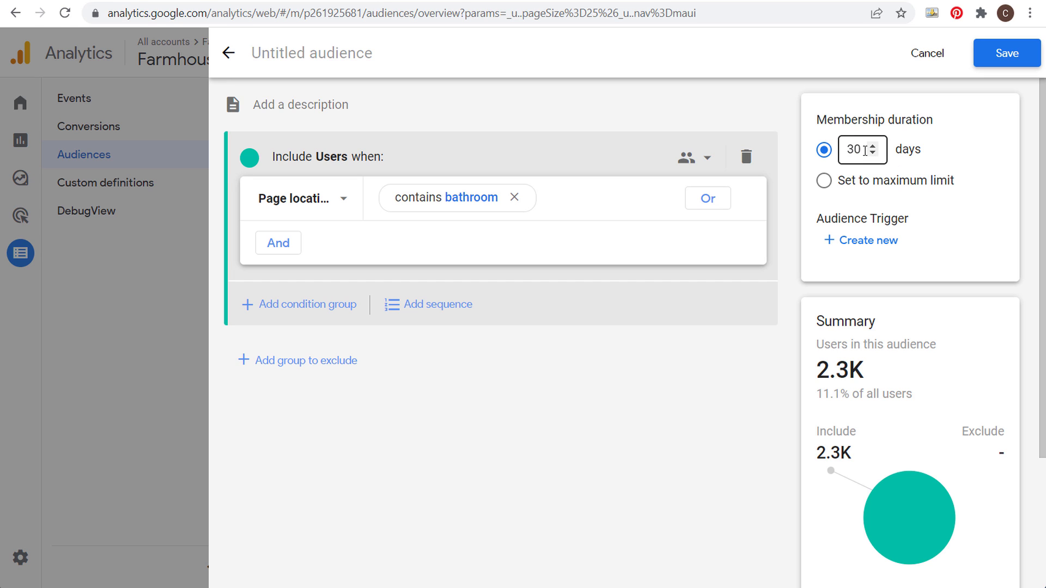
Change the audience membership duration from 30 to 90 days.
double_click(854, 149)
left_click(823, 149)
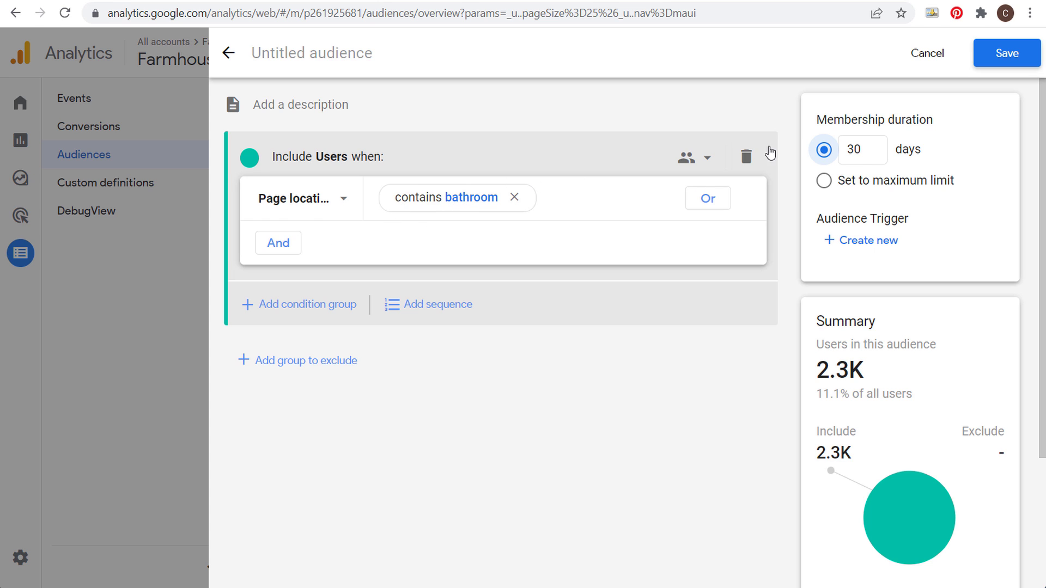
left_click_drag(863, 151, 836, 146)
type("90")
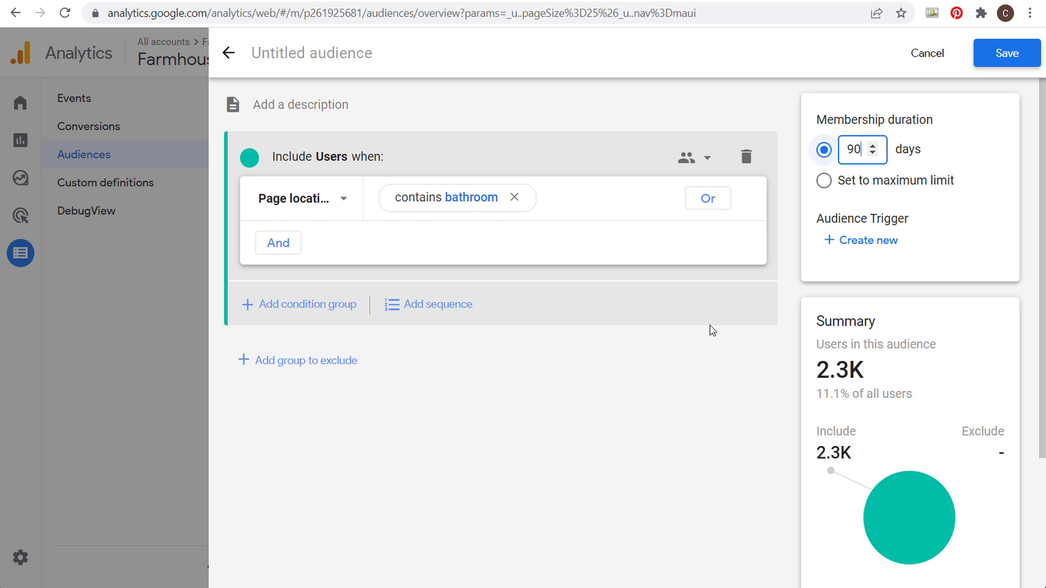
left_click(678, 417)
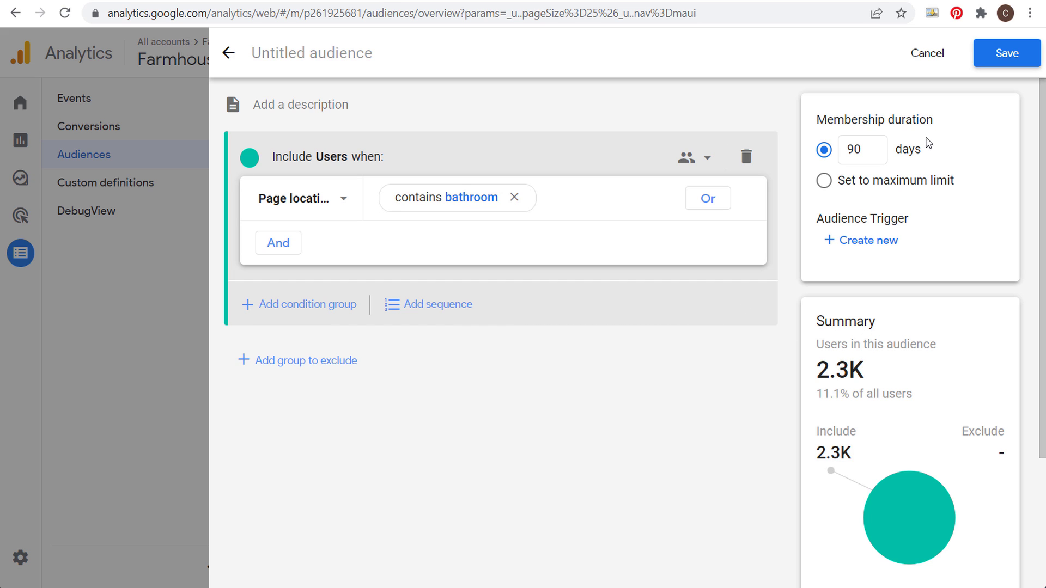
Name the audience 'Bathroom Pages - 90 Days' and save it.
left_click(358, 46)
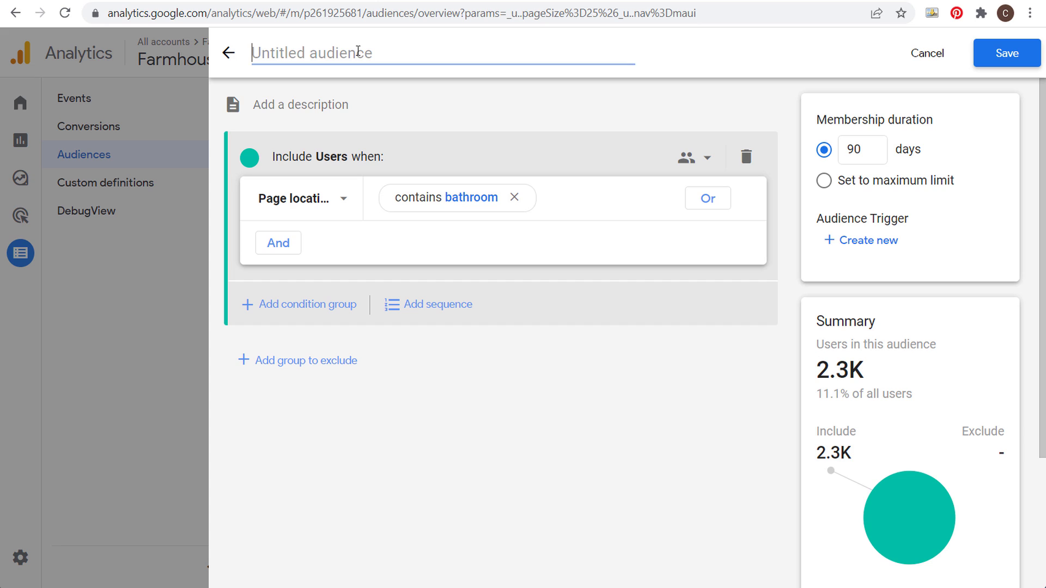
type("Bathroom")
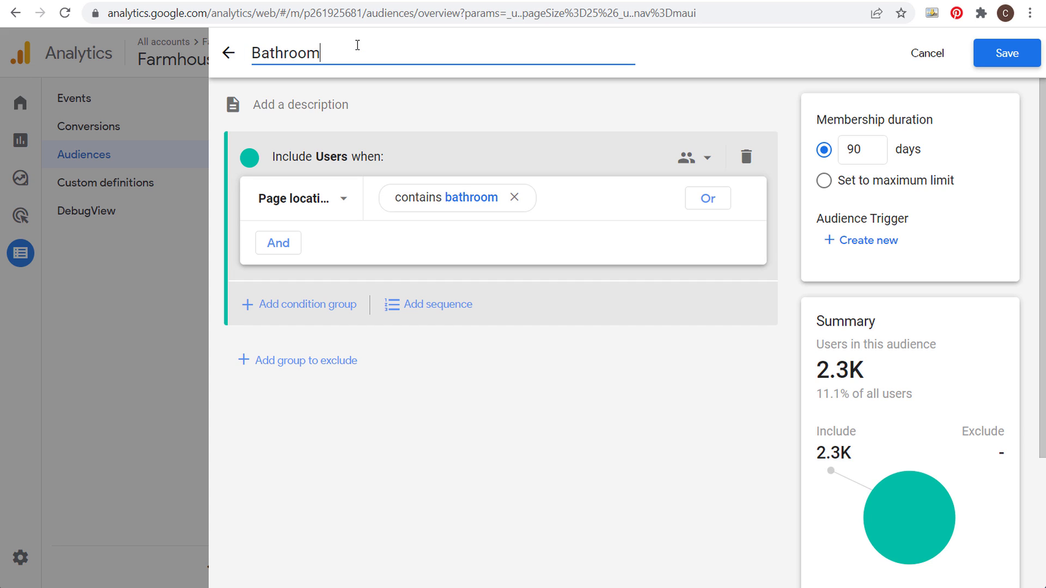
type(" Pages - 90 Days")
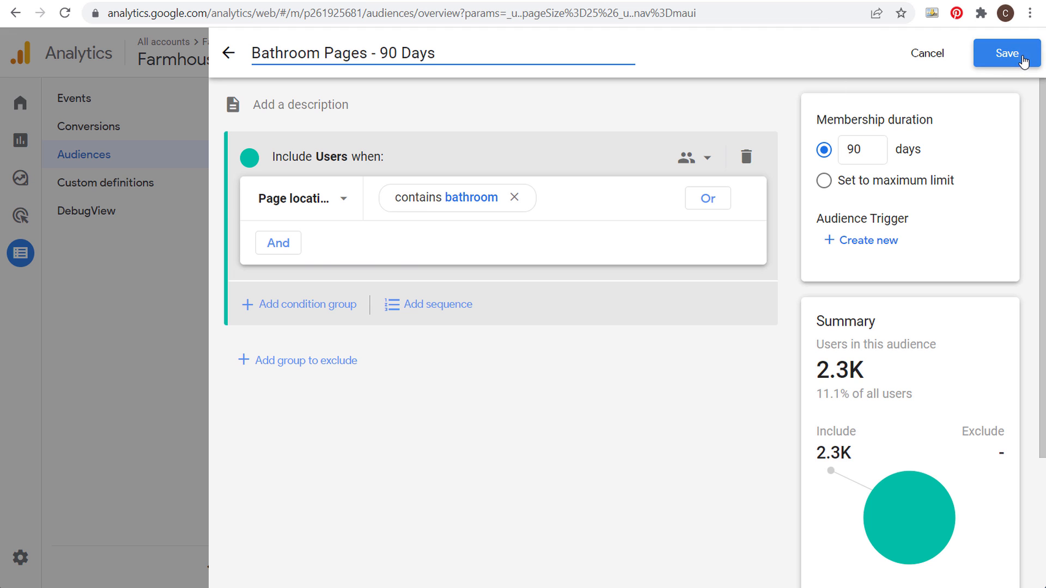
left_click(1032, 50)
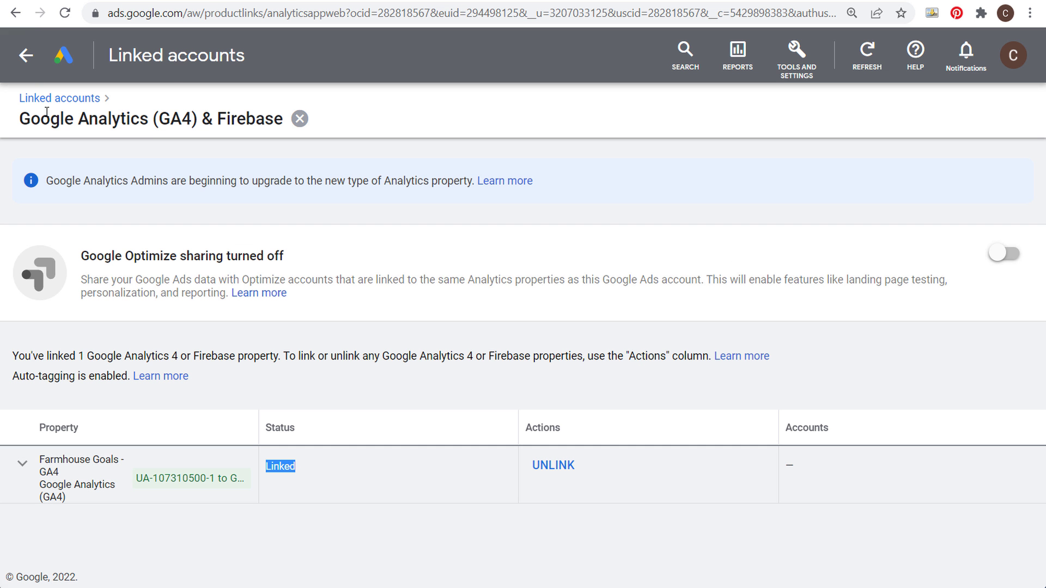
Open Audience manager from the Shared Library in Google Ads Tools and Settings.
left_click(796, 65)
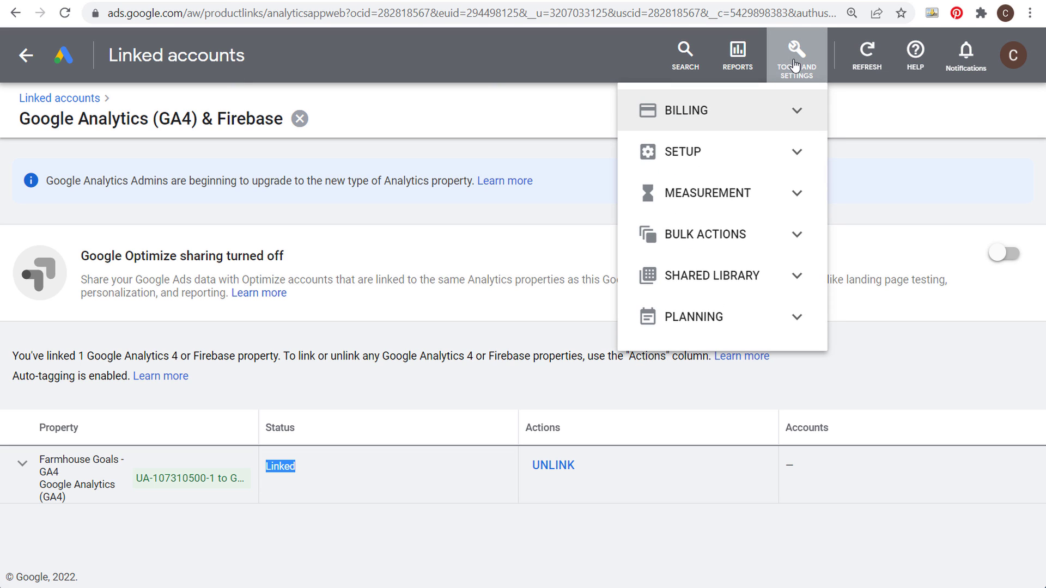
left_click(796, 276)
left_click(714, 309)
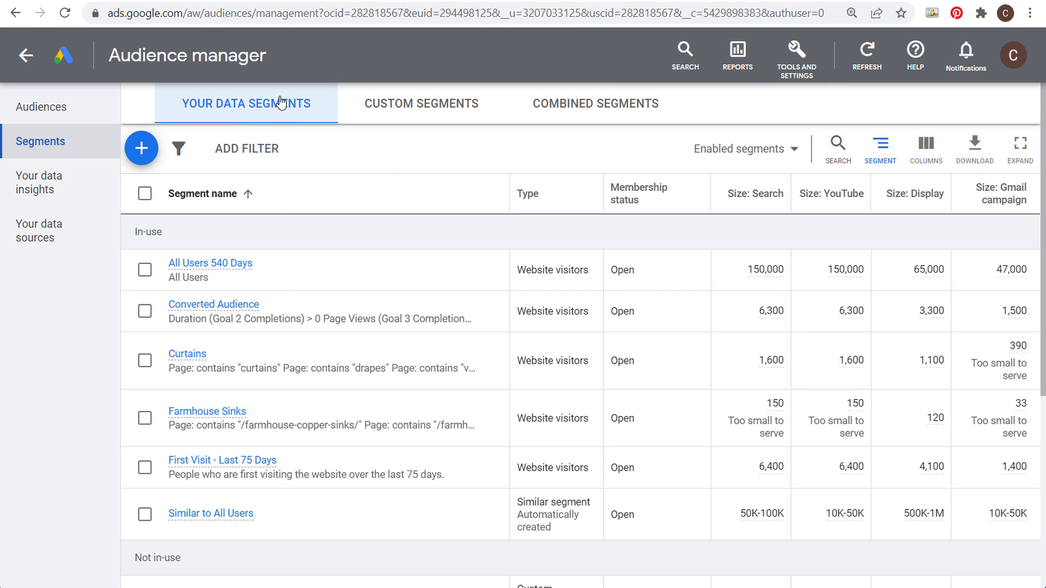
Find All Users of Farmhouse Goals - GA4 among the Not in-use Google Ads segments.
scroll(406, 289, "down", 4)
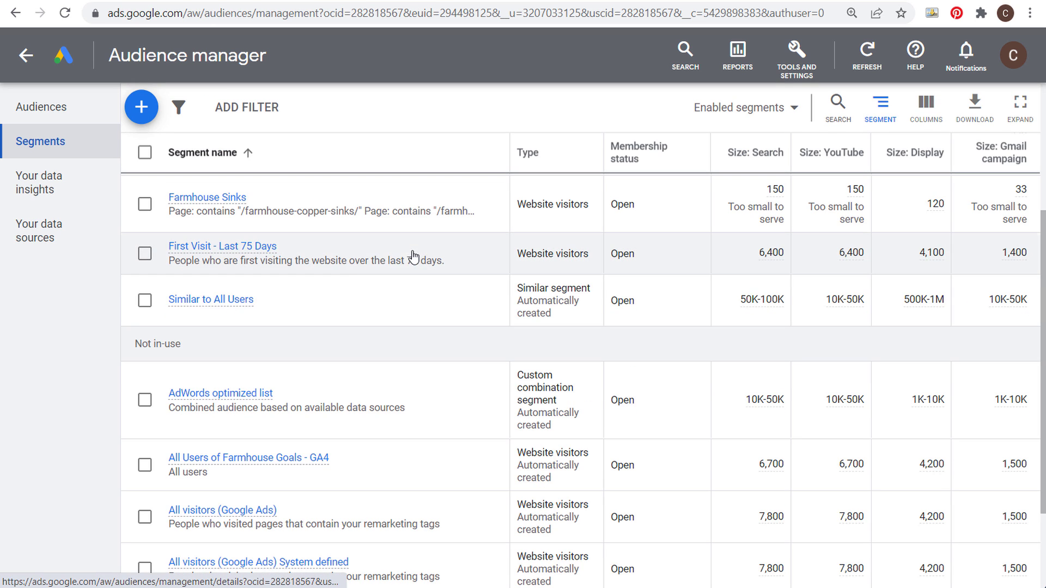
scroll(456, 272, "down", 2)
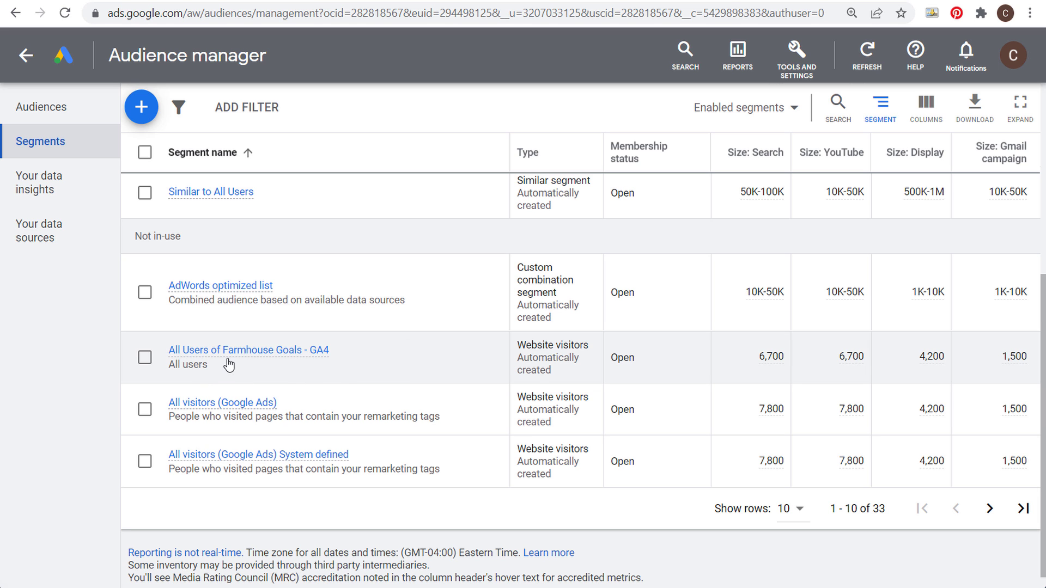
mouse_move(272, 355)
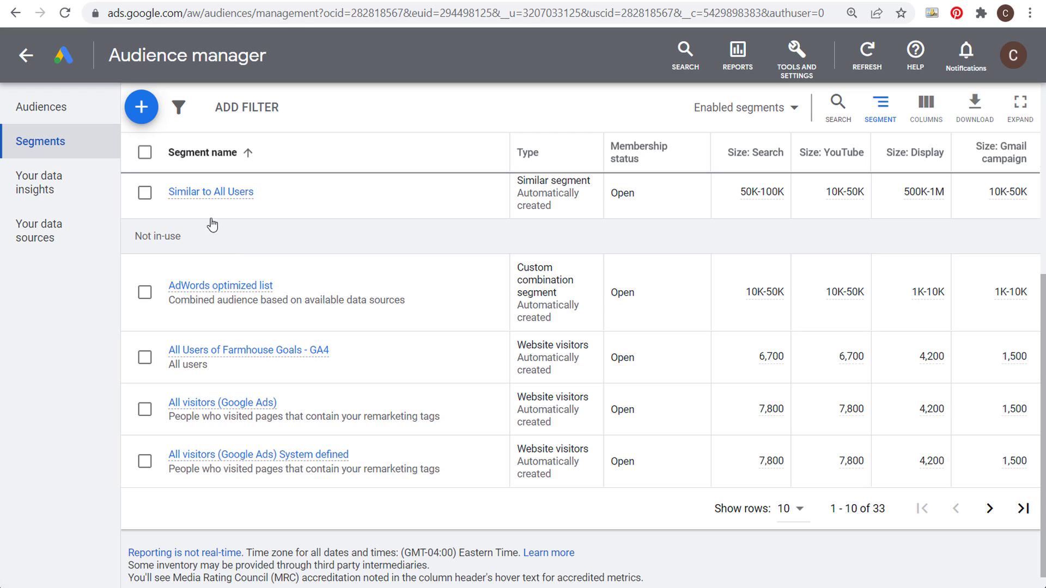
scroll(377, 267, "up", 5)
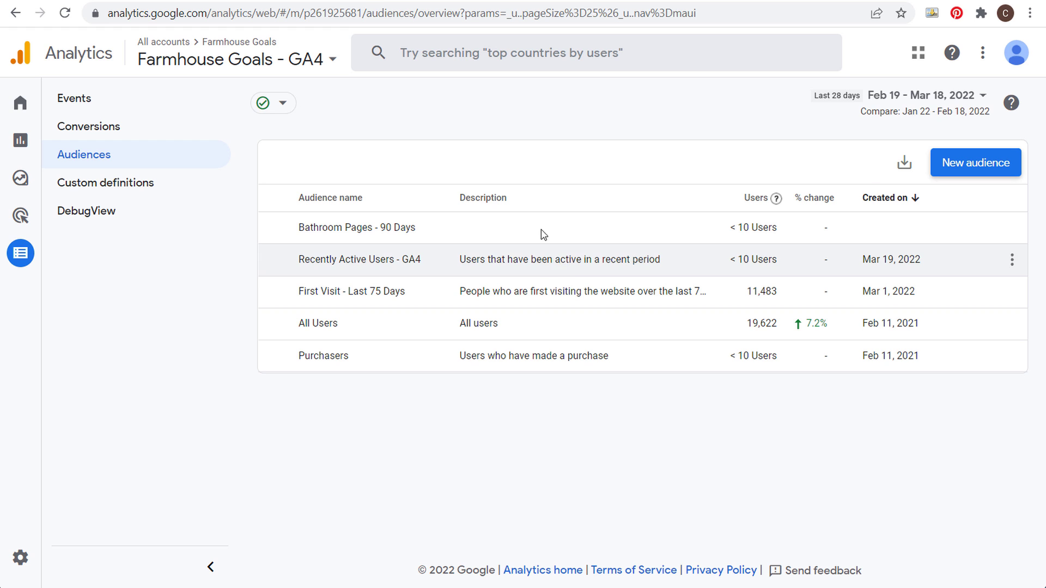
Confirm First Visit - Last 75 Days is sourced from Google Analytics 4 property users.
left_click(68, 2)
scroll(280, 256, "up", 2)
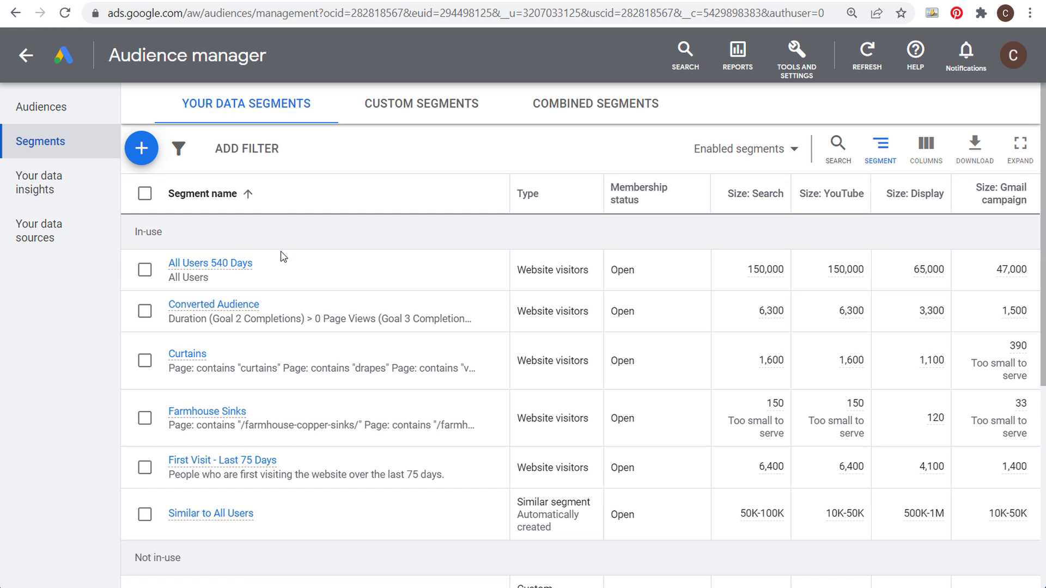
key("ctrl+shift+Tab")
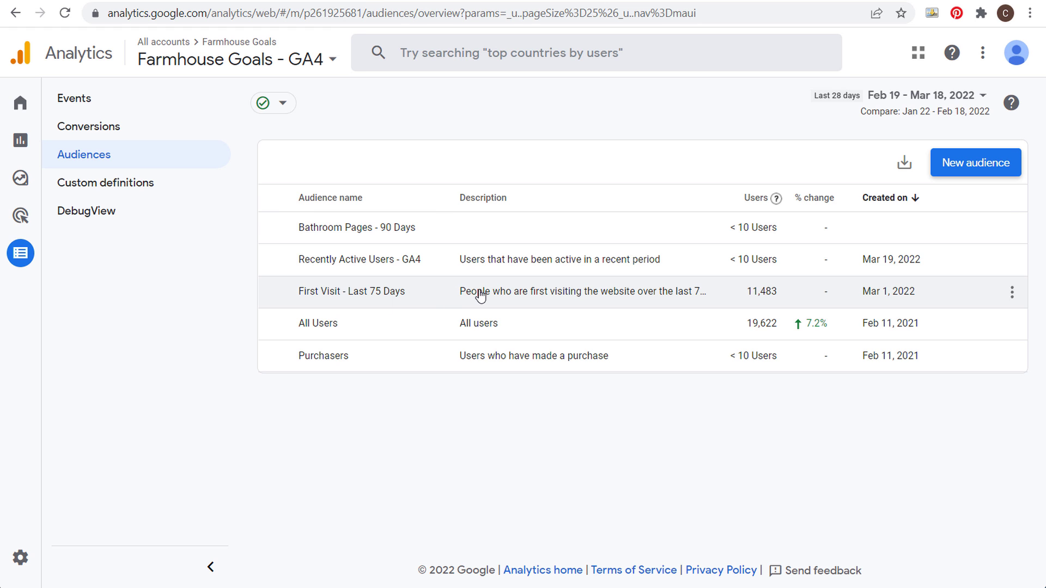
key("ctrl+Tab")
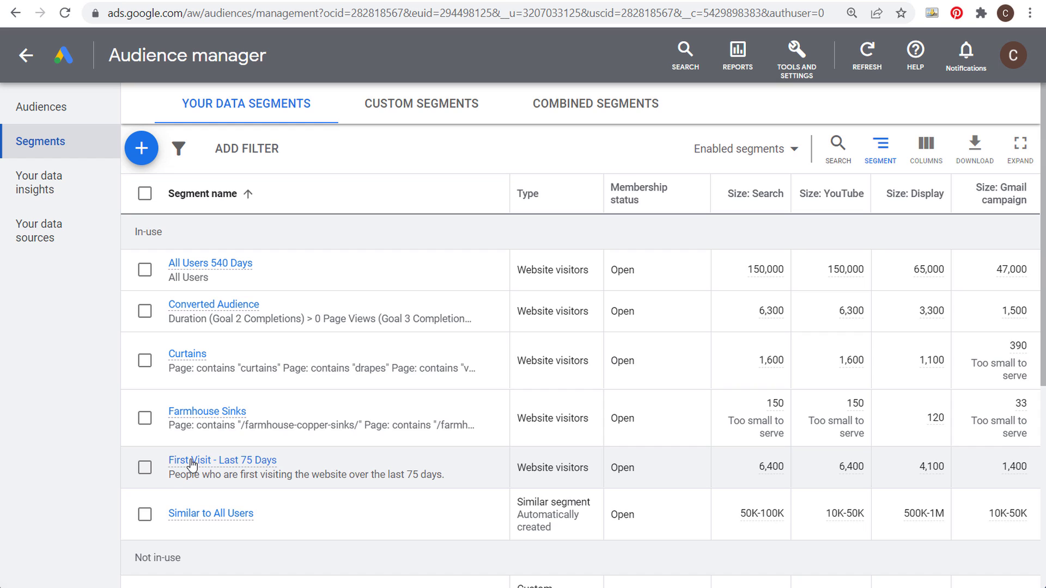
mouse_move(192, 464)
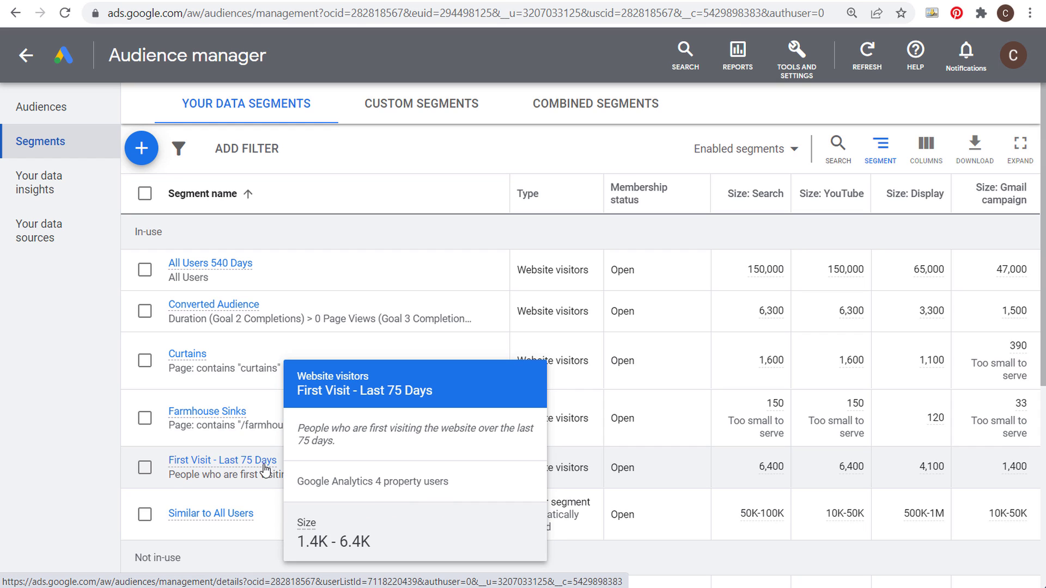
left_click_drag(300, 481, 327, 481)
left_click_drag(398, 484, 464, 489)
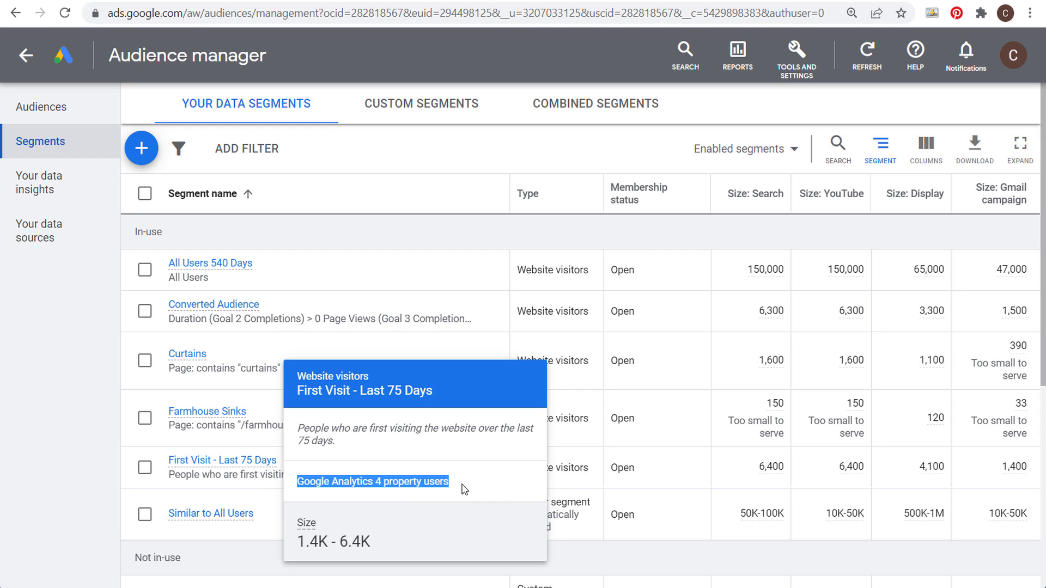
left_click(448, 441)
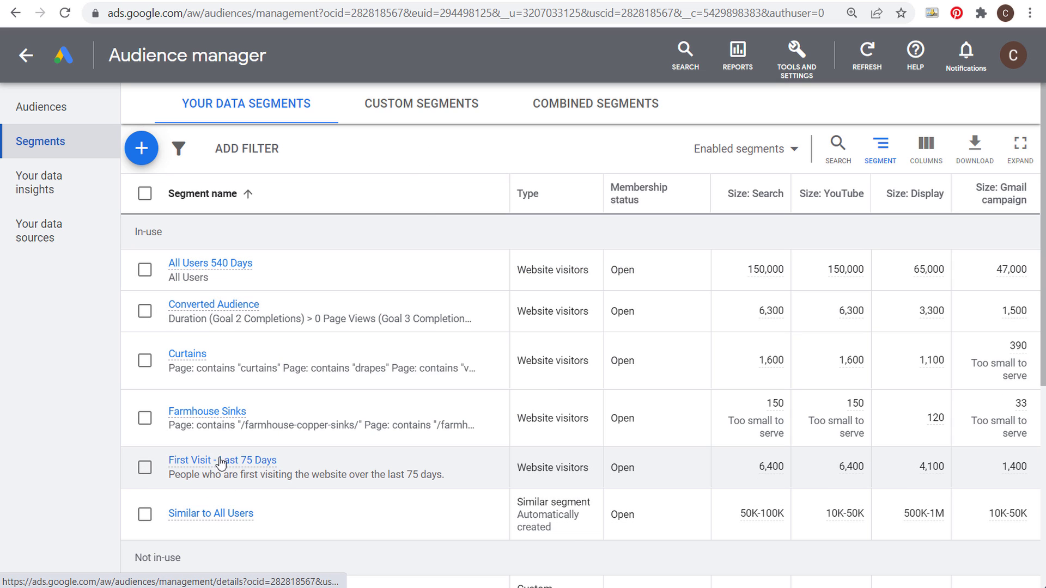
Review the segment's audience sizes, 6,400 on Search and YouTube.
mouse_move(760, 197)
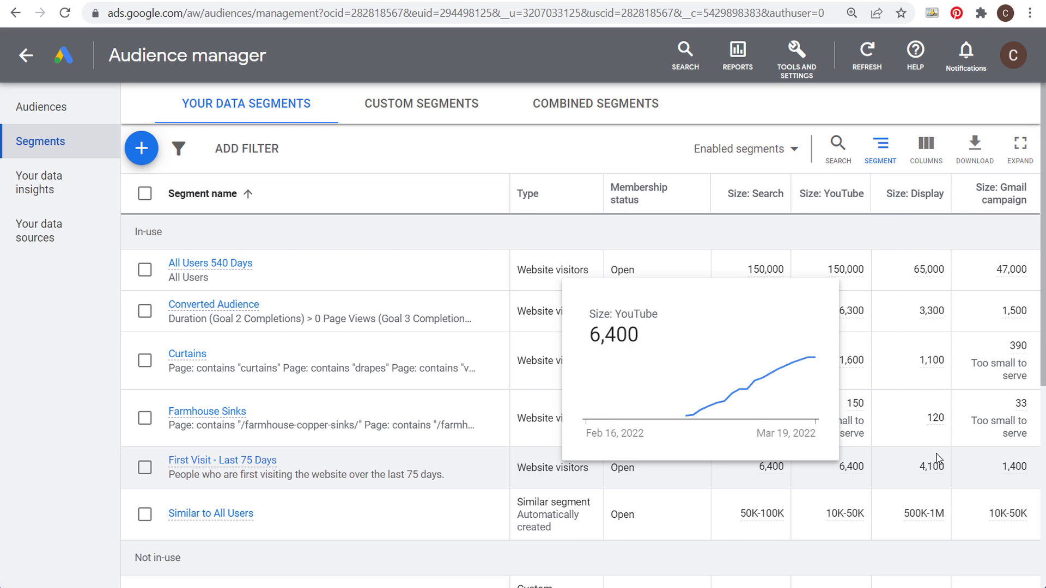
mouse_move(933, 461)
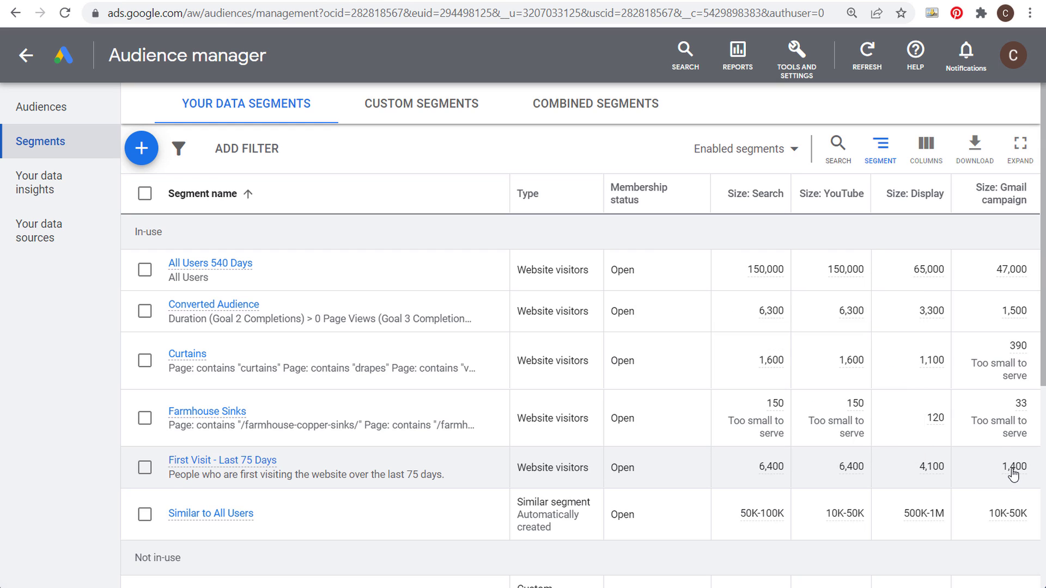
mouse_move(1015, 466)
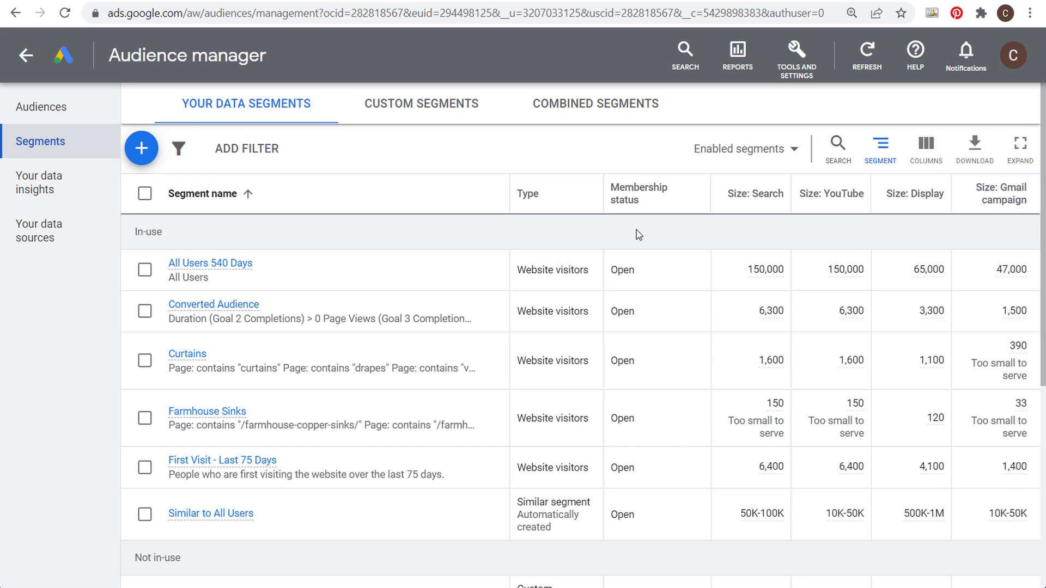
Go from Audience manager to Campaigns and begin a brand-new campaign.
left_click(24, 56)
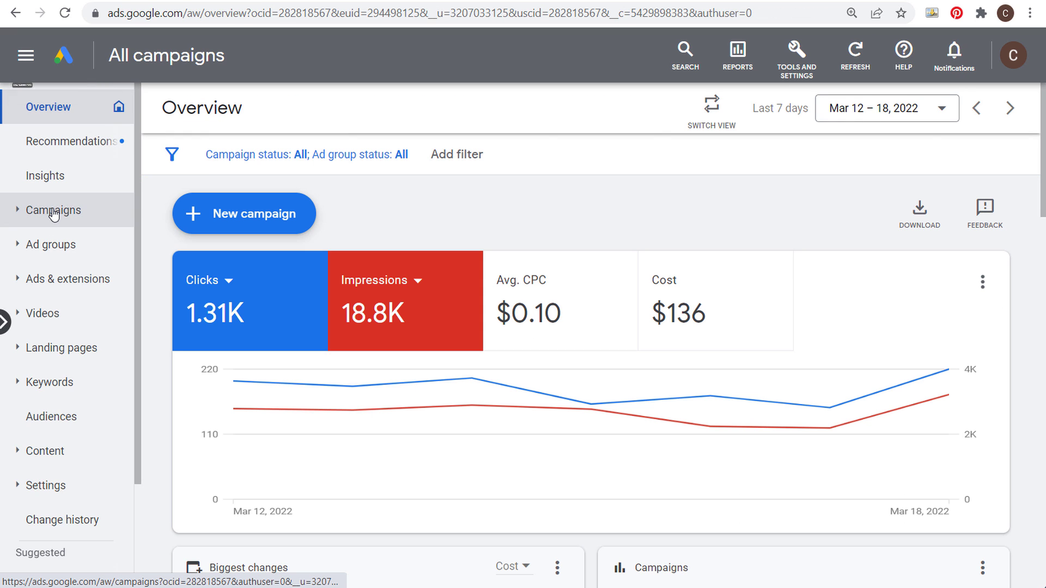
left_click(52, 212)
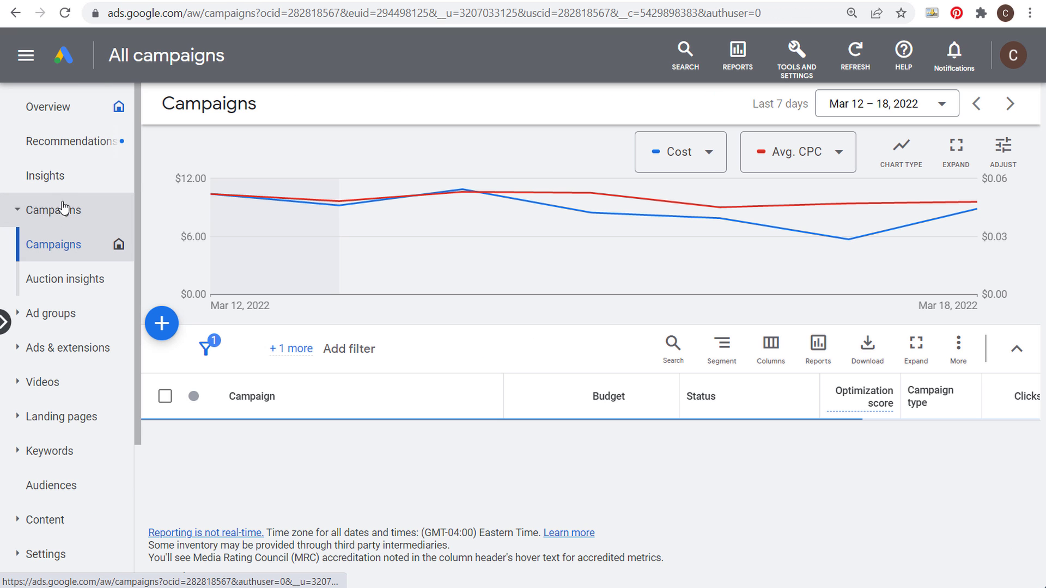
left_click(158, 325)
left_click(173, 340)
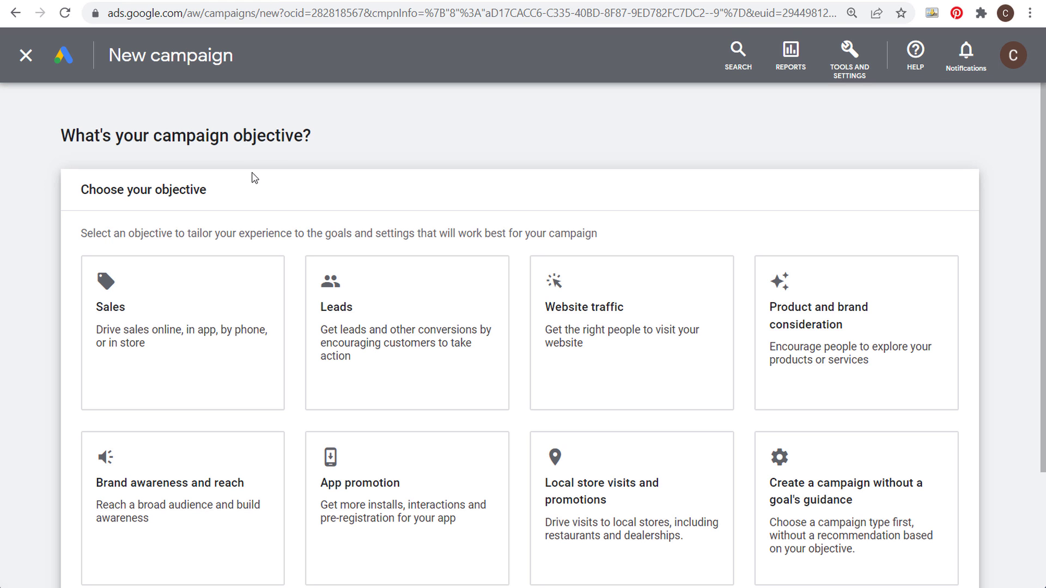
Choose the Sales objective and remove the Outbound clicks and Submit lead forms goals.
left_click(145, 337)
scroll(161, 276, "down", 3)
scroll(161, 276, "down", 6)
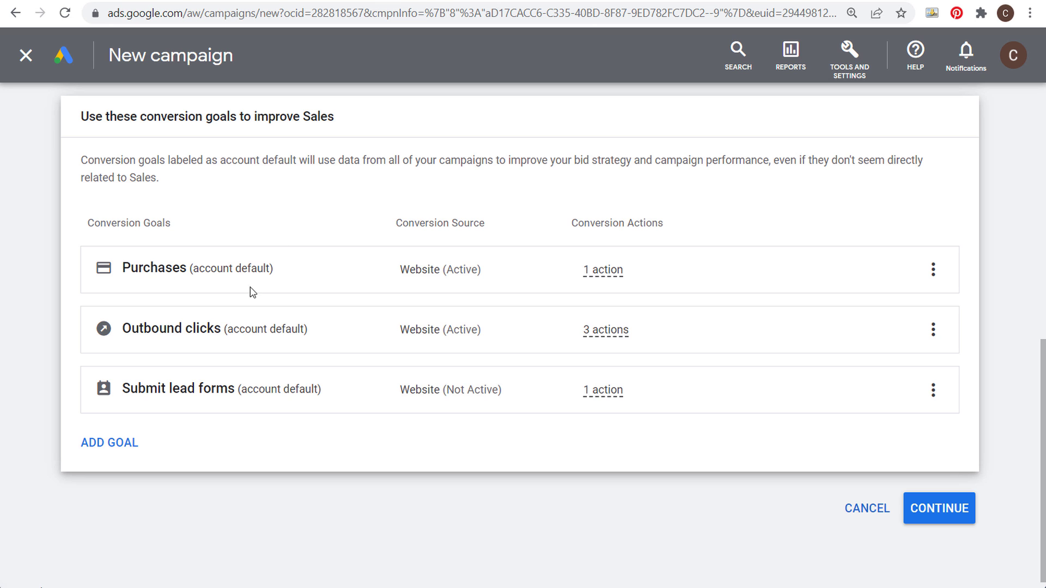
left_click(933, 330)
left_click(915, 342)
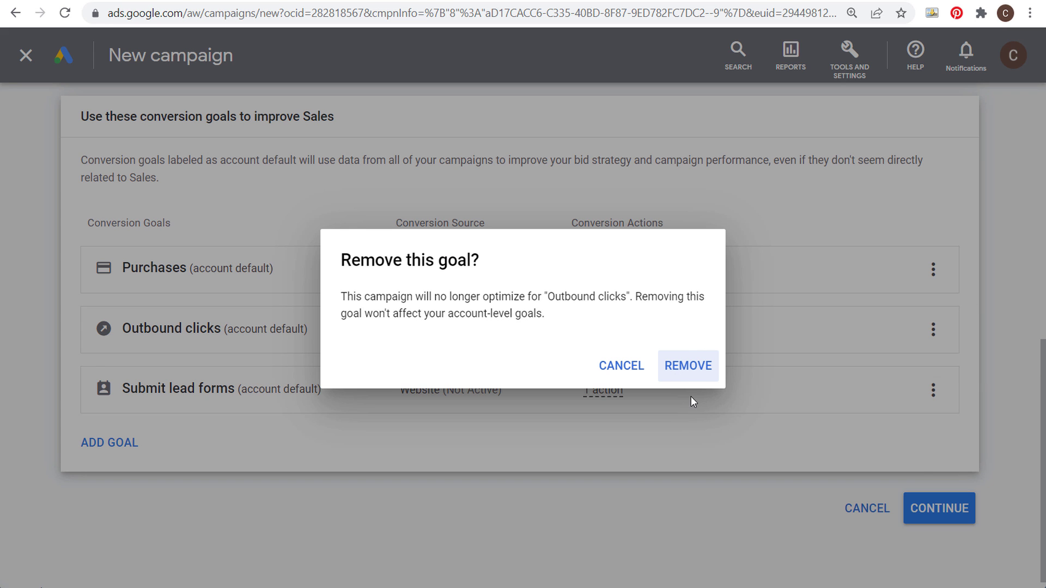
left_click(687, 364)
left_click(933, 375)
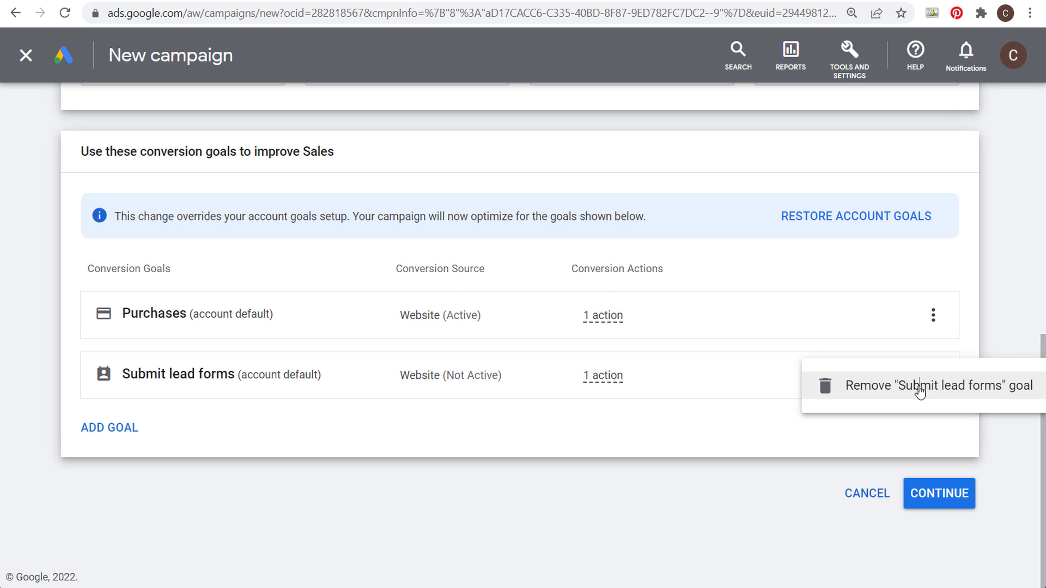
left_click(859, 387)
left_click(669, 356)
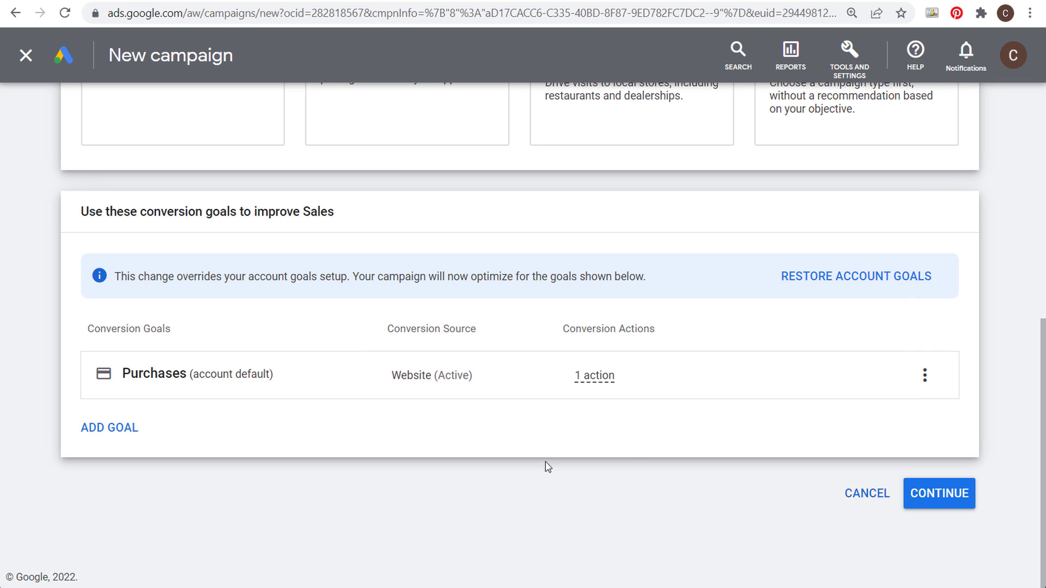
Make it a Display campaign for farmhousegoals.com named Remarketing Example 1.
left_click(967, 495)
left_click(643, 184)
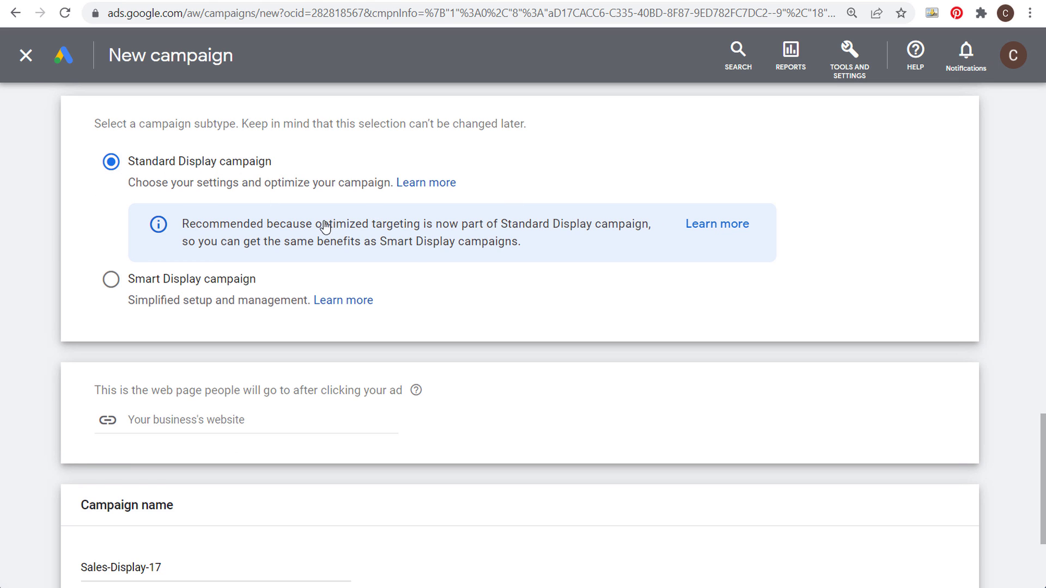
scroll(239, 356, "down", 2)
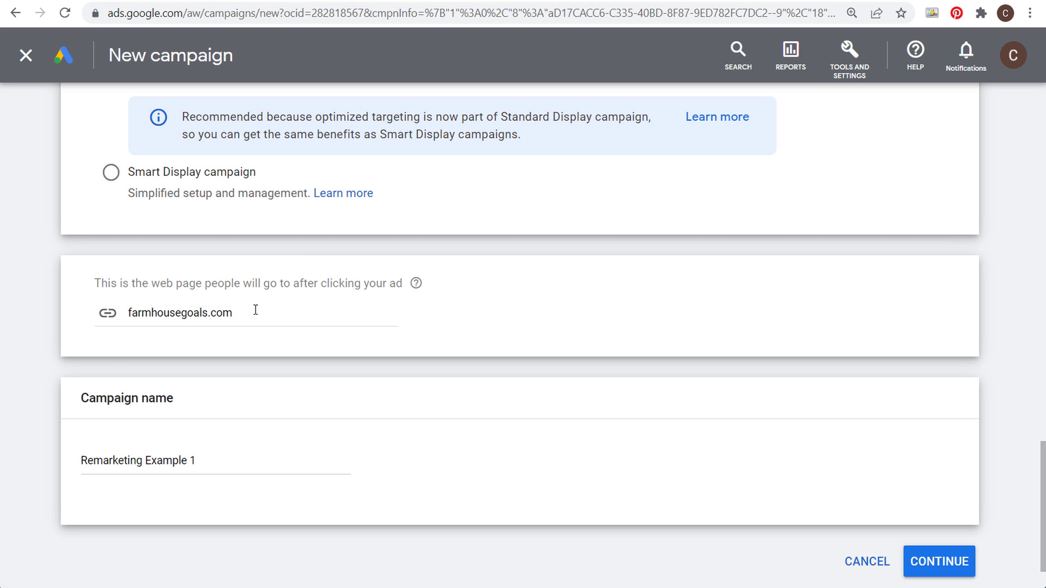
left_click(255, 311)
left_click(240, 467)
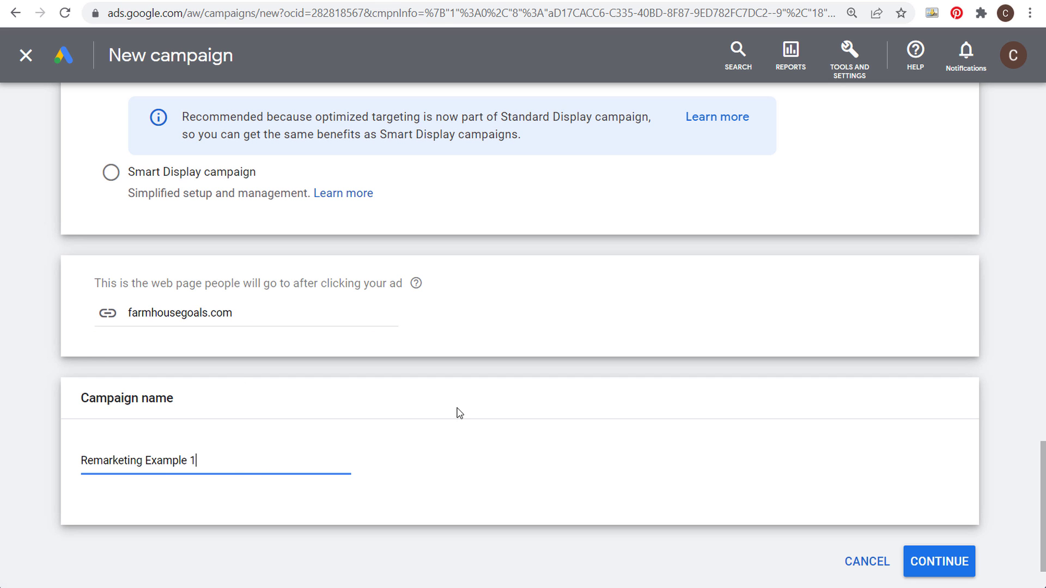
left_click(940, 561)
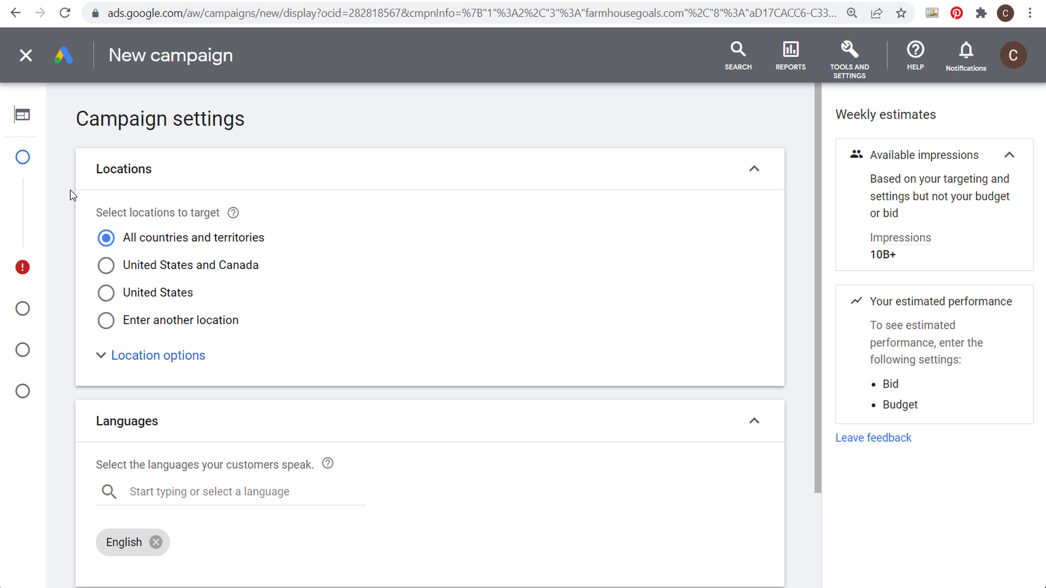
Add Audience Segments targeting in the campaign's Targeting step.
mouse_move(58, 173)
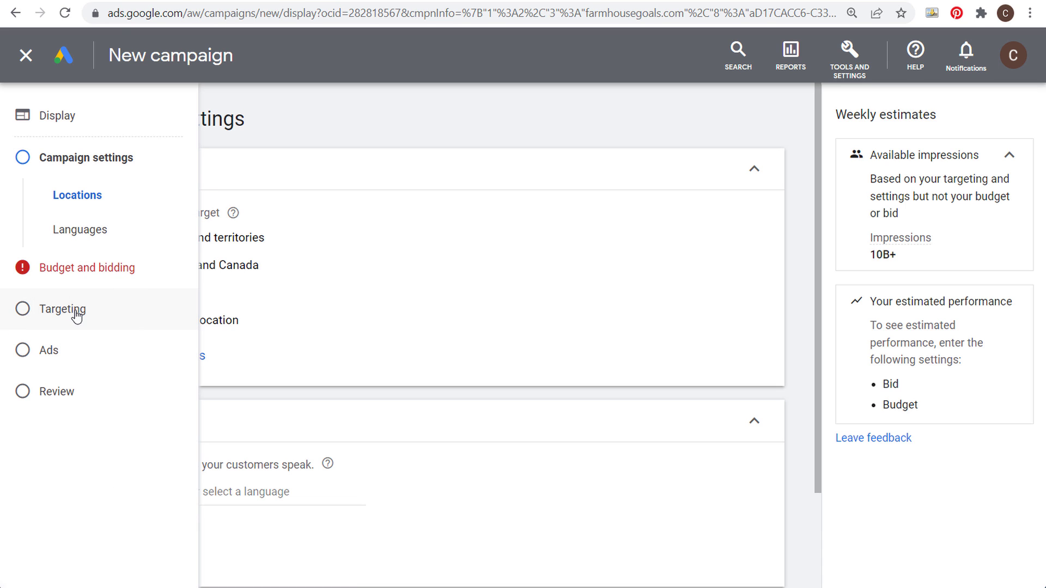
left_click(78, 314)
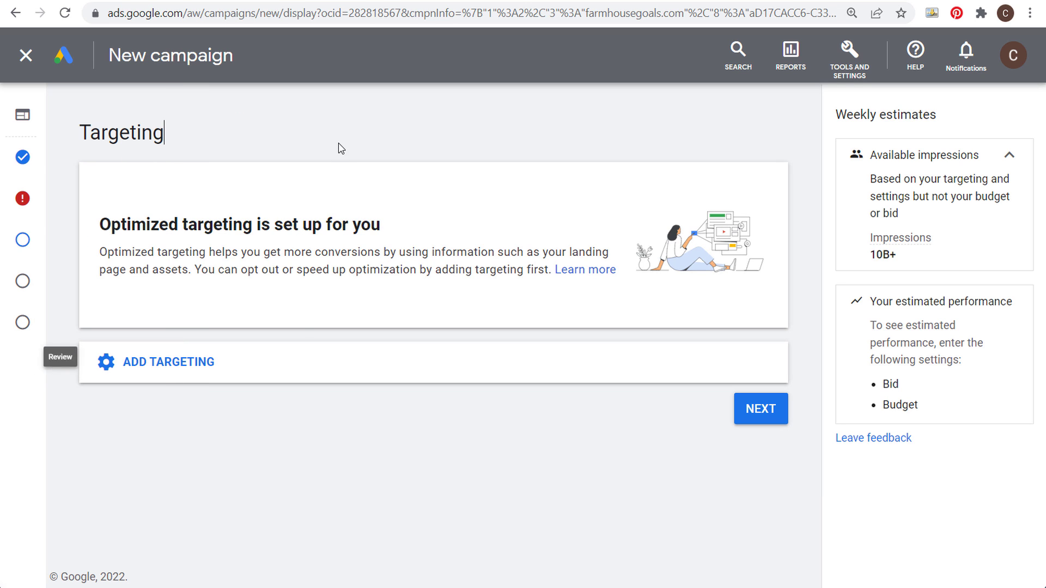
left_click(223, 369)
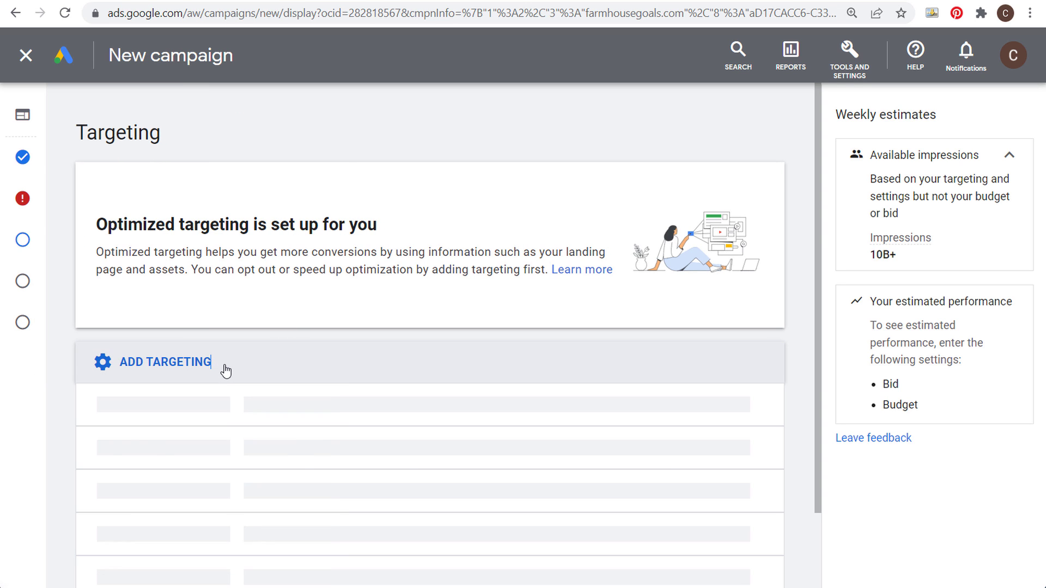
scroll(200, 387, "down", 2)
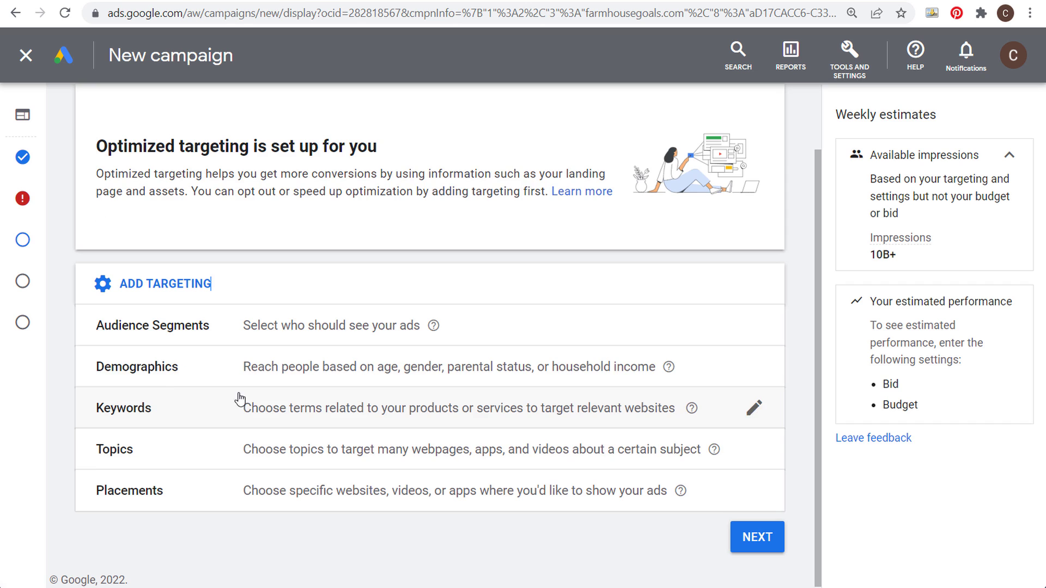
left_click(736, 330)
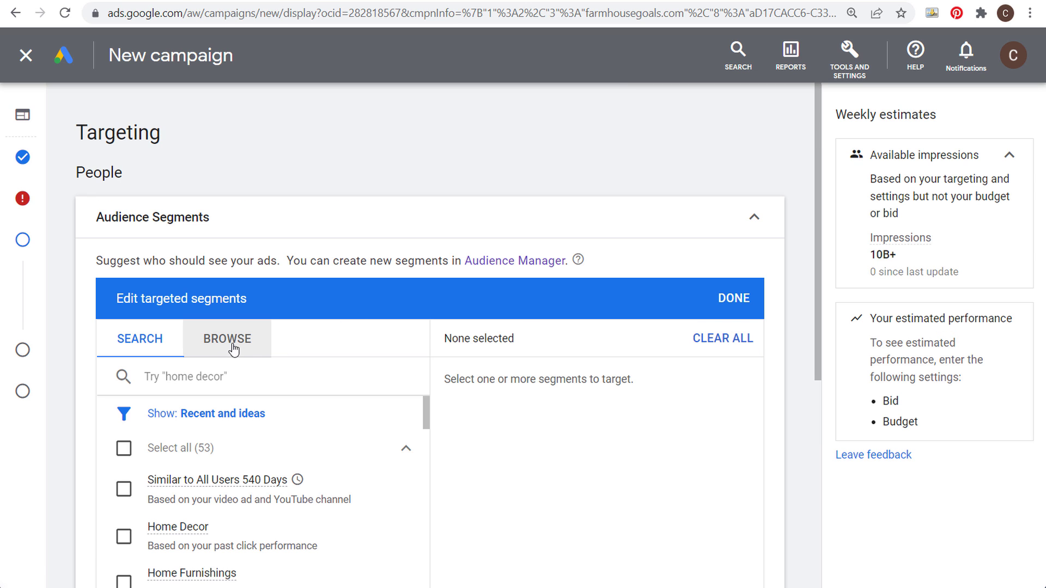
Browse to Website visitors and select the First Visit - Last 75 Days segment.
left_click(233, 351)
scroll(344, 327, "down", 5)
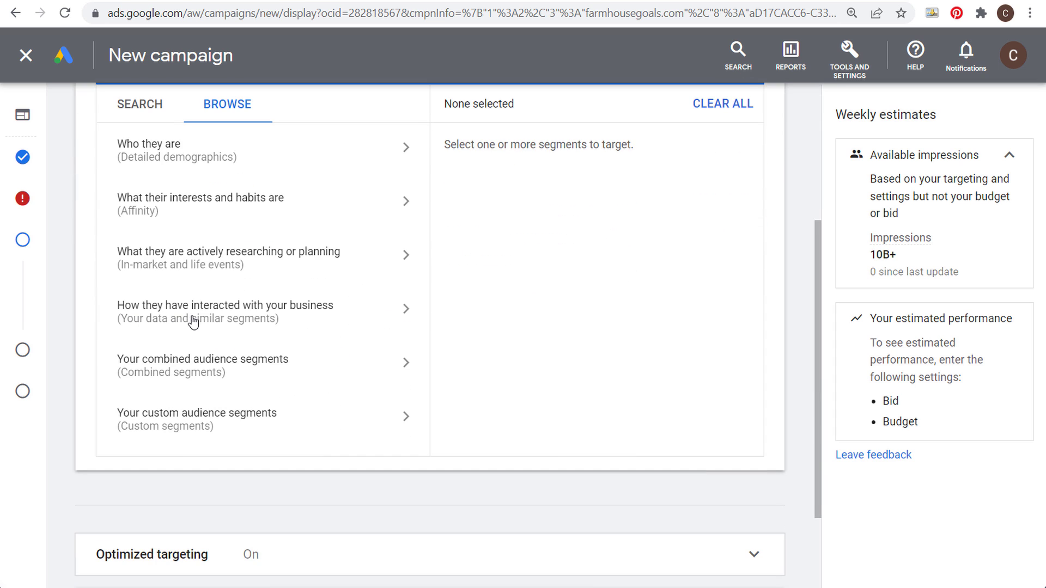
left_click(386, 313)
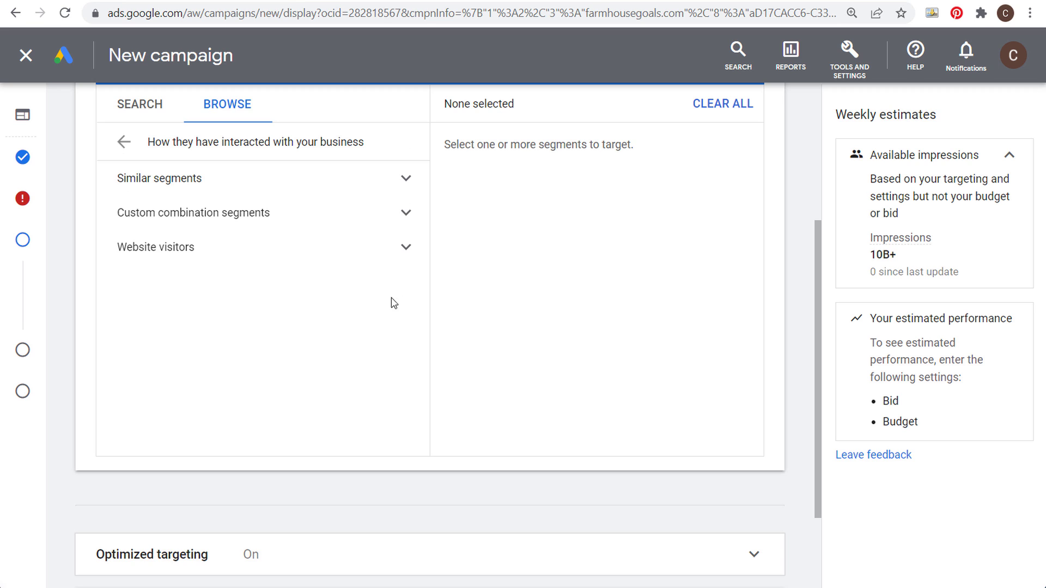
left_click(406, 250)
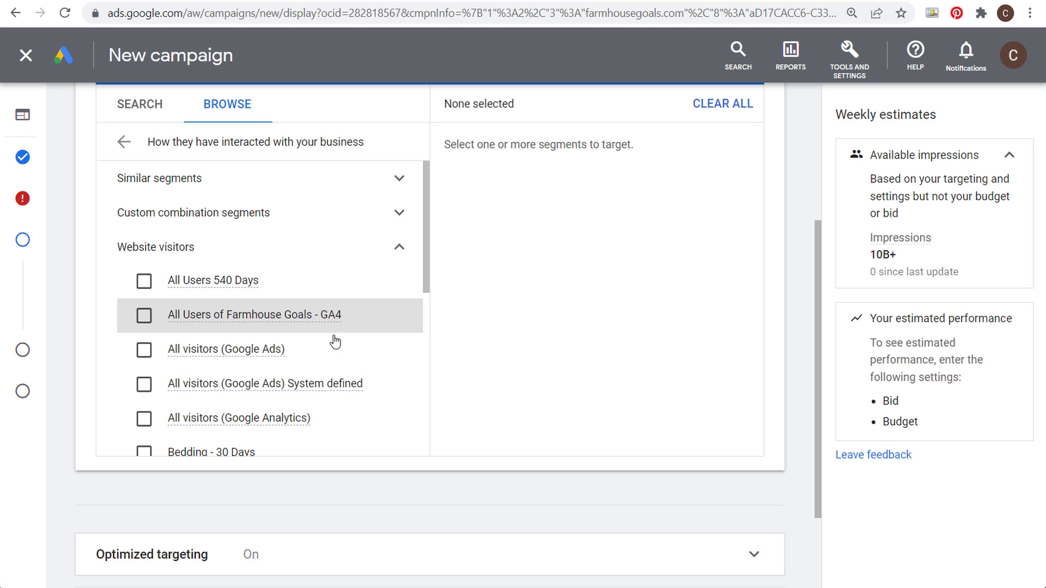
scroll(360, 329, "down", 4)
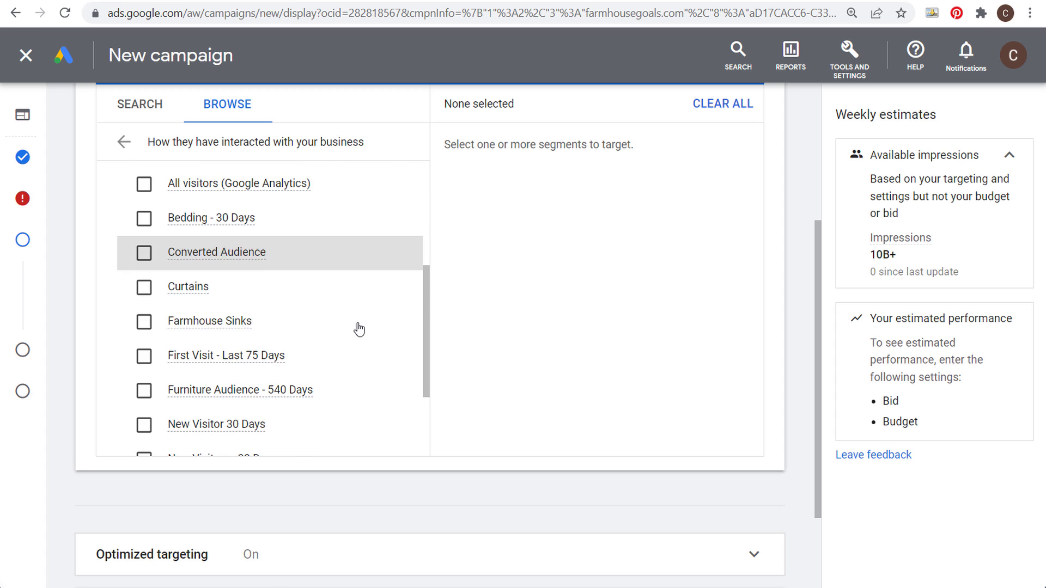
mouse_move(241, 362)
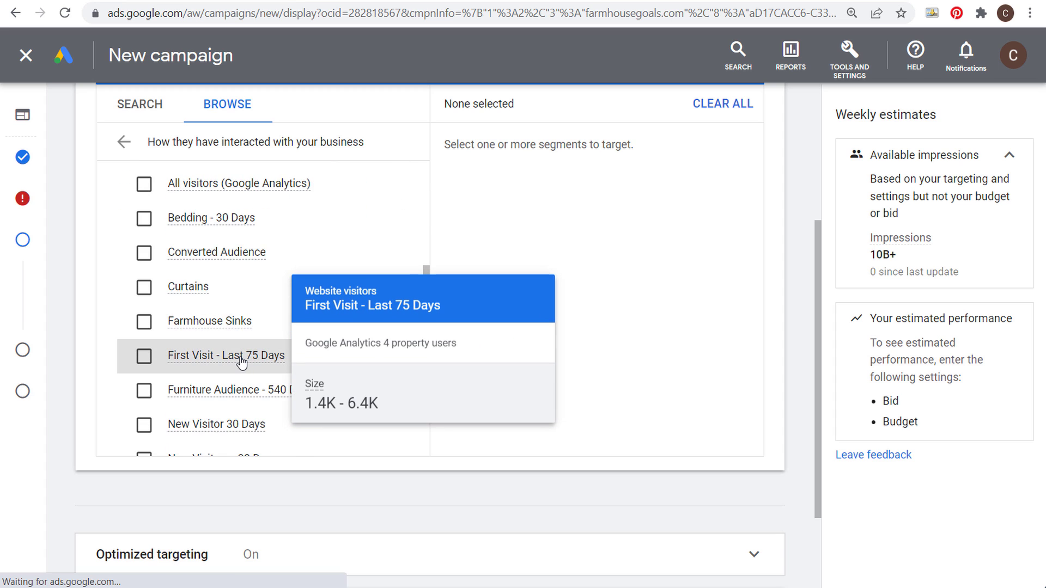
left_click_drag(306, 344, 187, 361)
left_click(145, 356)
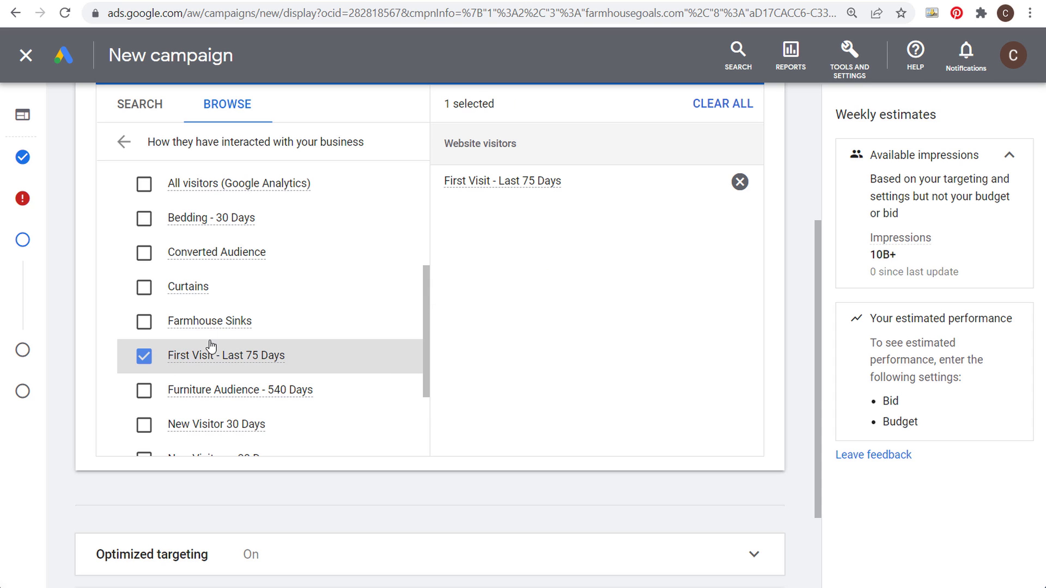
scroll(545, 251, "up", 1)
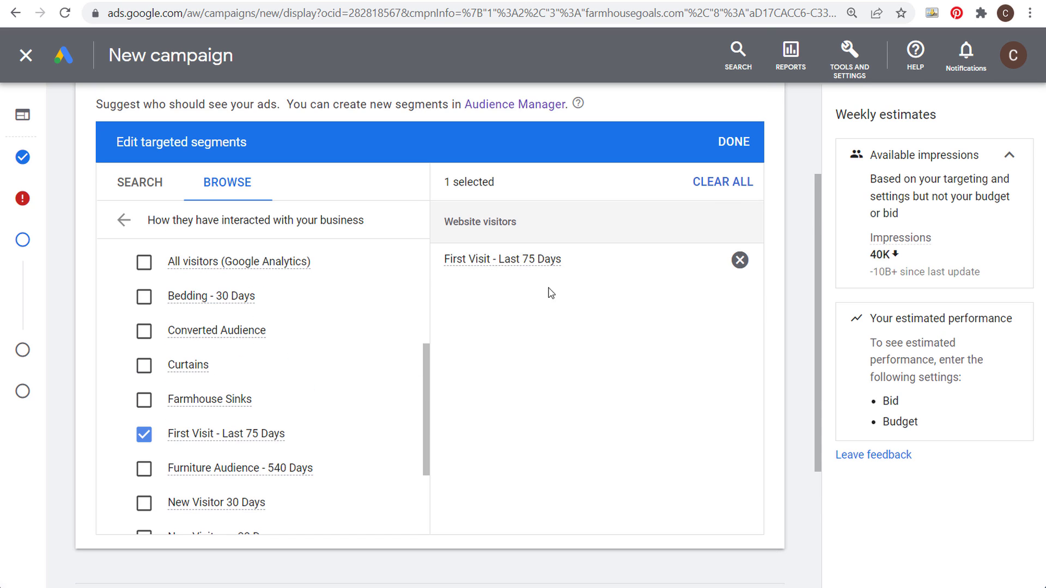
Confirm the targeted segment, then start a new custom audience in Google Analytics.
left_click(738, 145)
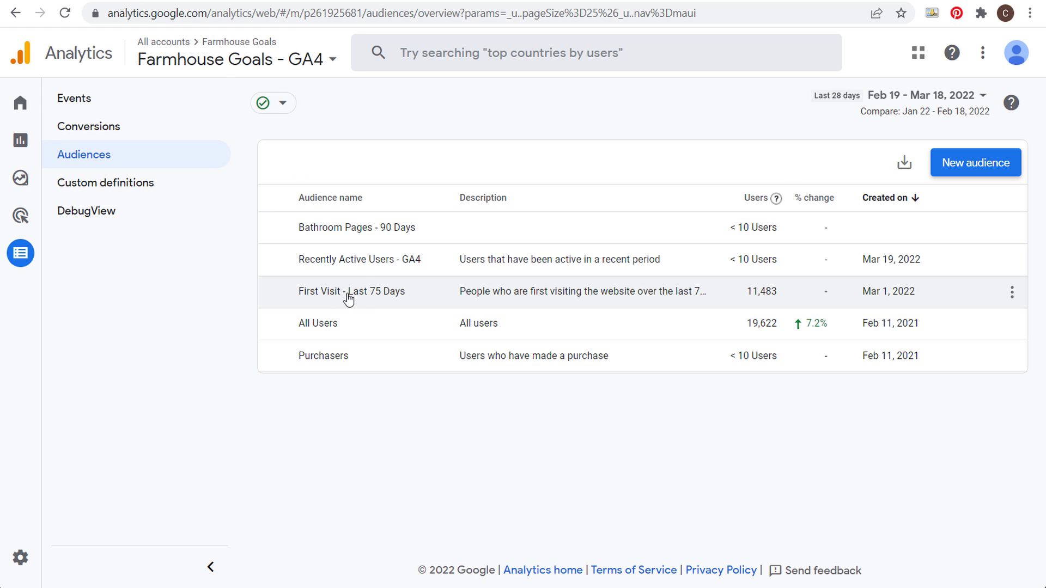
left_click(975, 163)
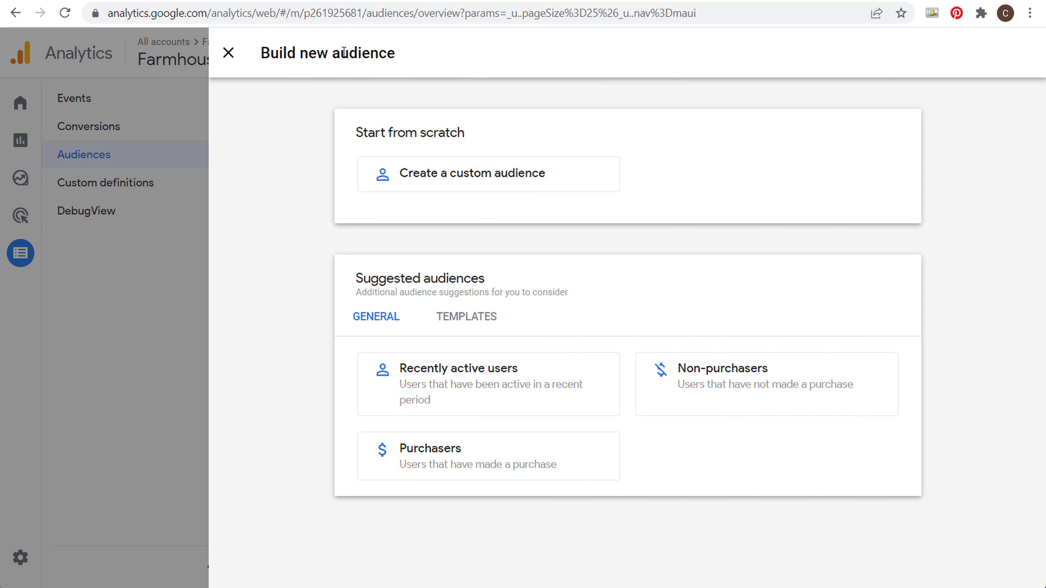
left_click(437, 174)
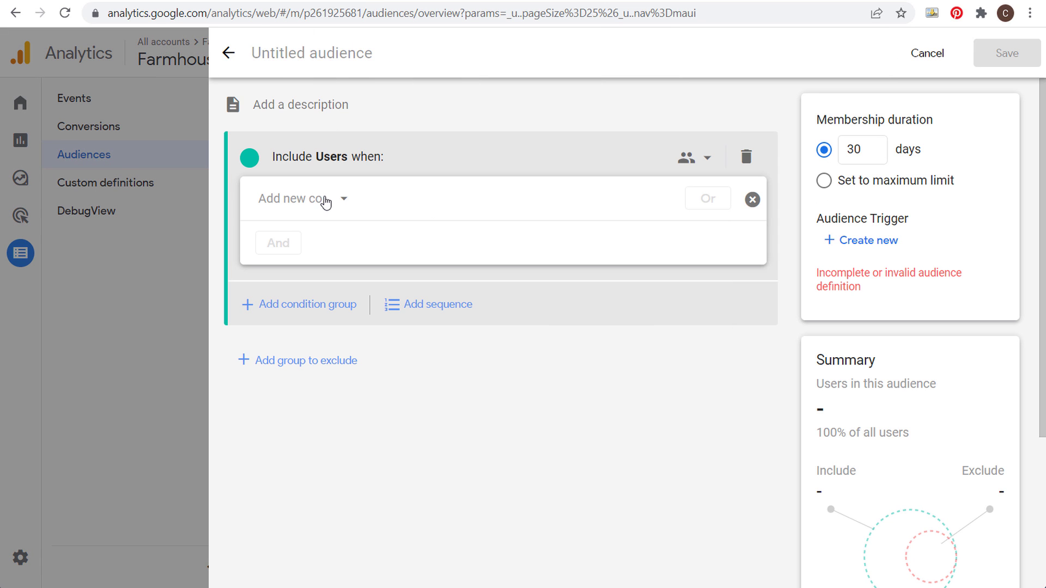
Add an include condition on Traffic source > First user source.
left_click(325, 202)
scroll(366, 325, "down", 3)
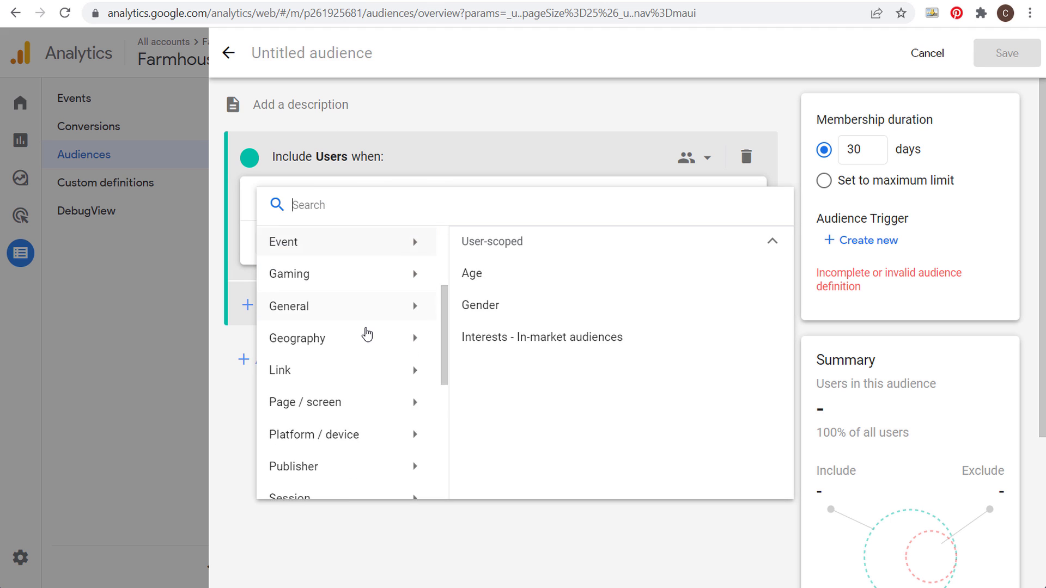
scroll(357, 322, "down", 5)
scroll(345, 313, "up", 3)
left_click(316, 330)
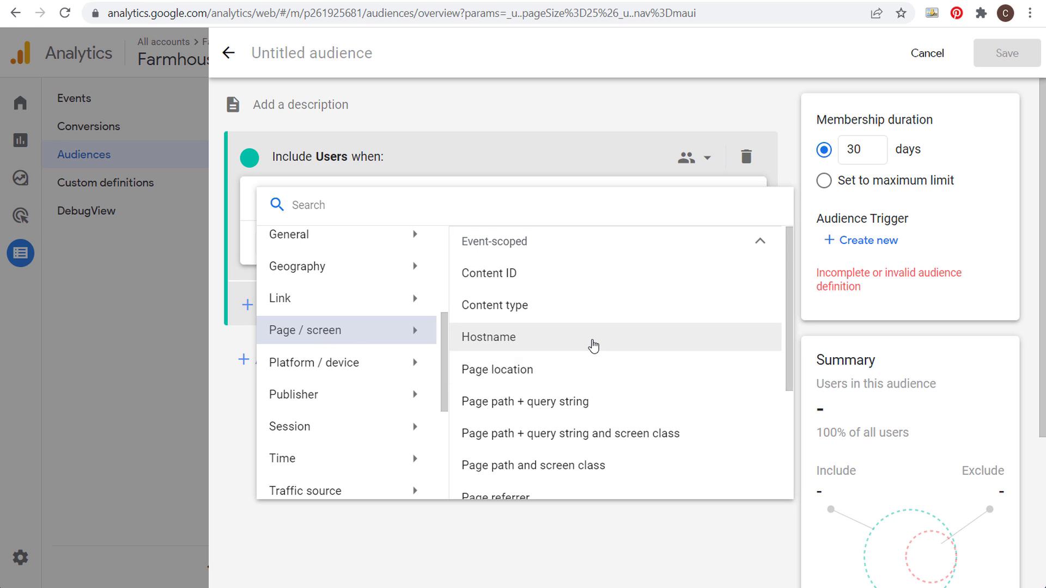
scroll(556, 324, "down", 2)
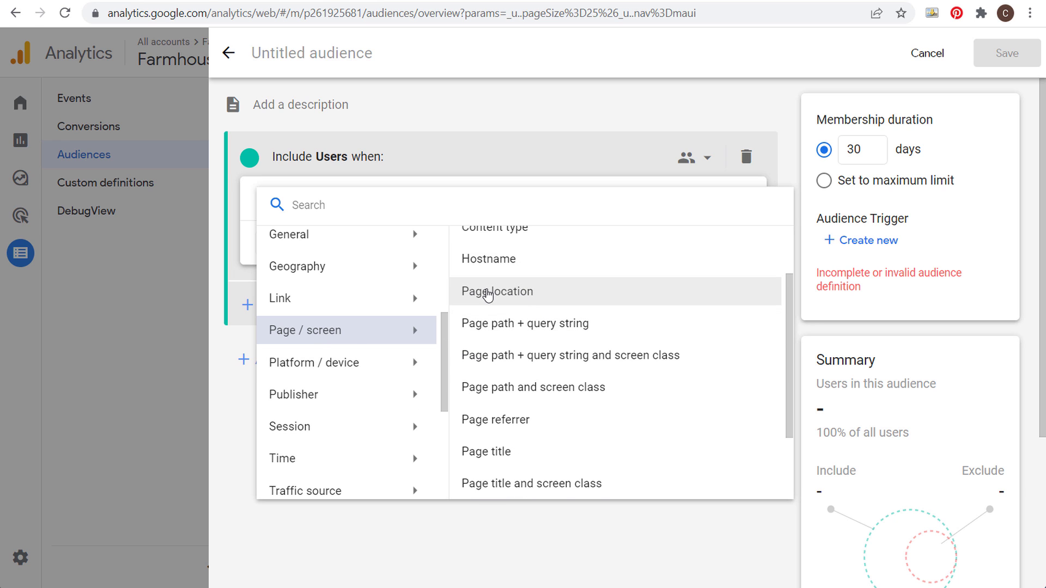
scroll(485, 294, "down", 2)
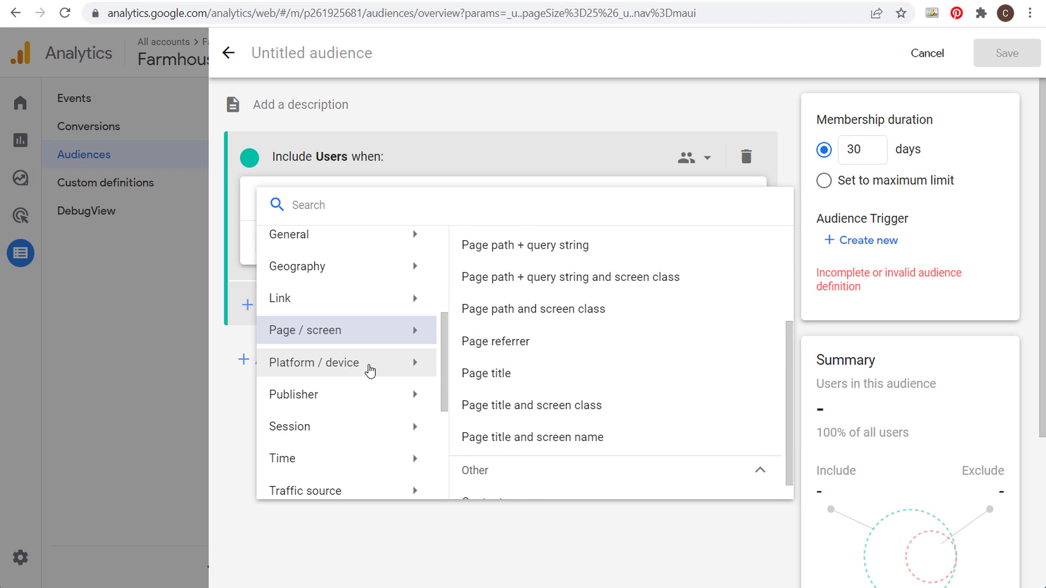
left_click(365, 368)
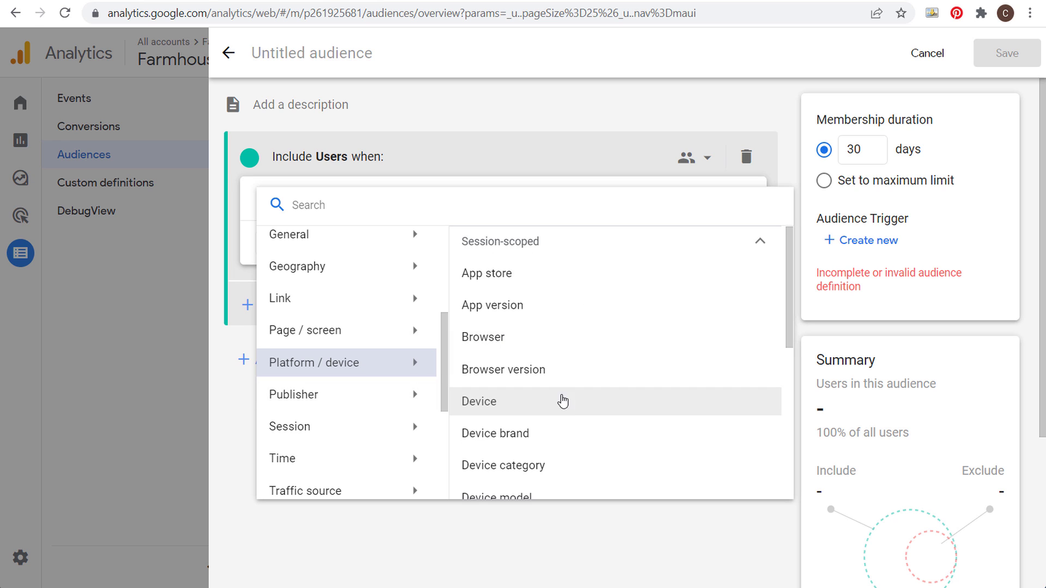
scroll(385, 350, "down", 3)
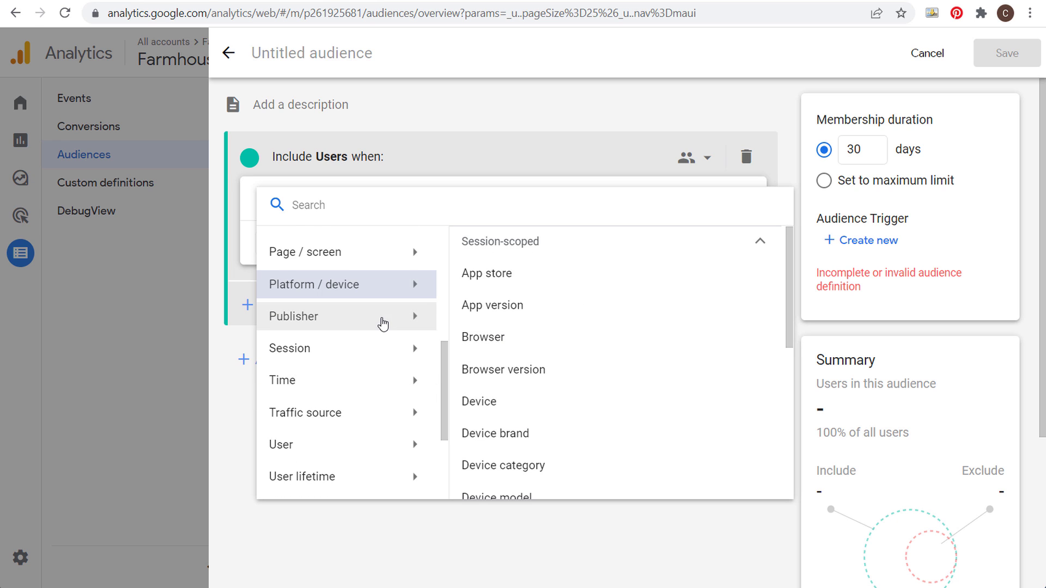
left_click(366, 343)
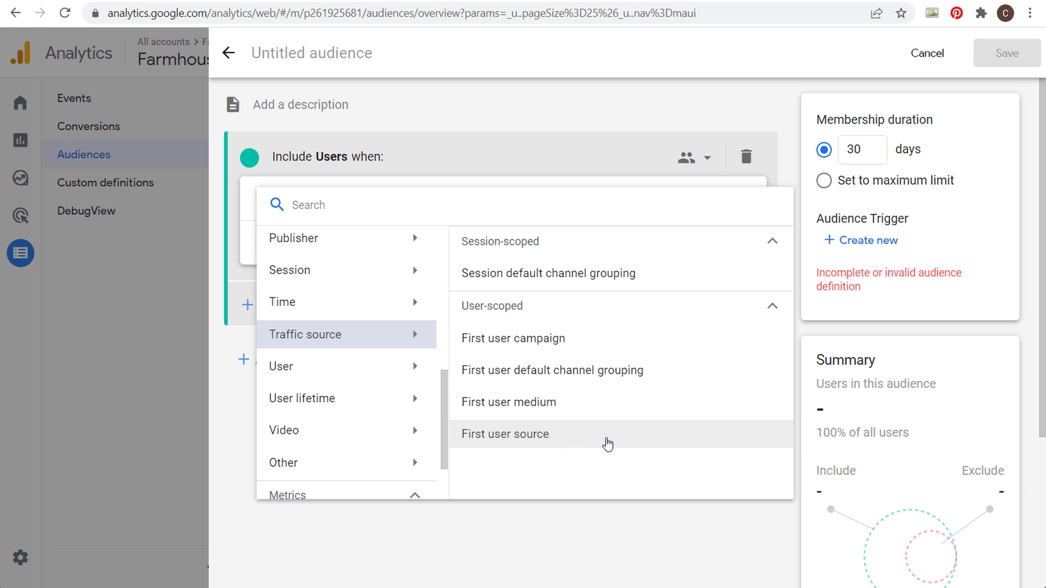
left_click(607, 444)
Set the First user source filter to contains pinterest.com.
left_click(425, 204)
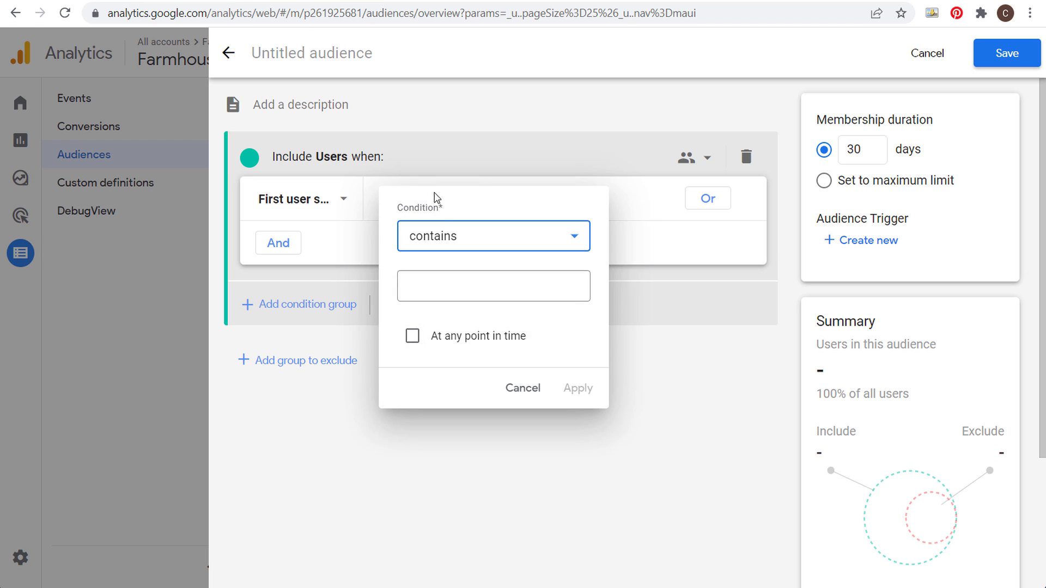
left_click(491, 279)
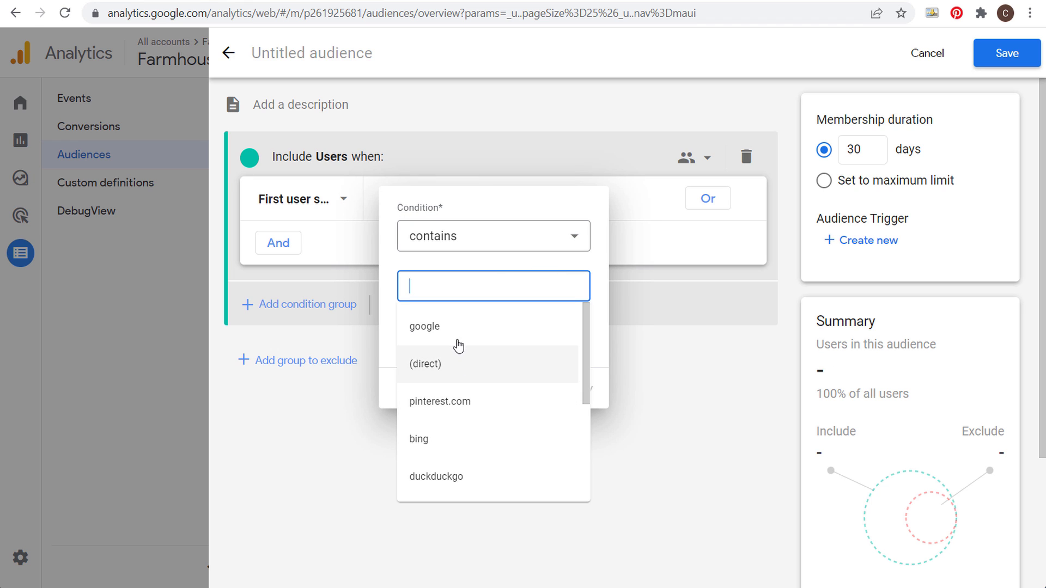
left_click(430, 327)
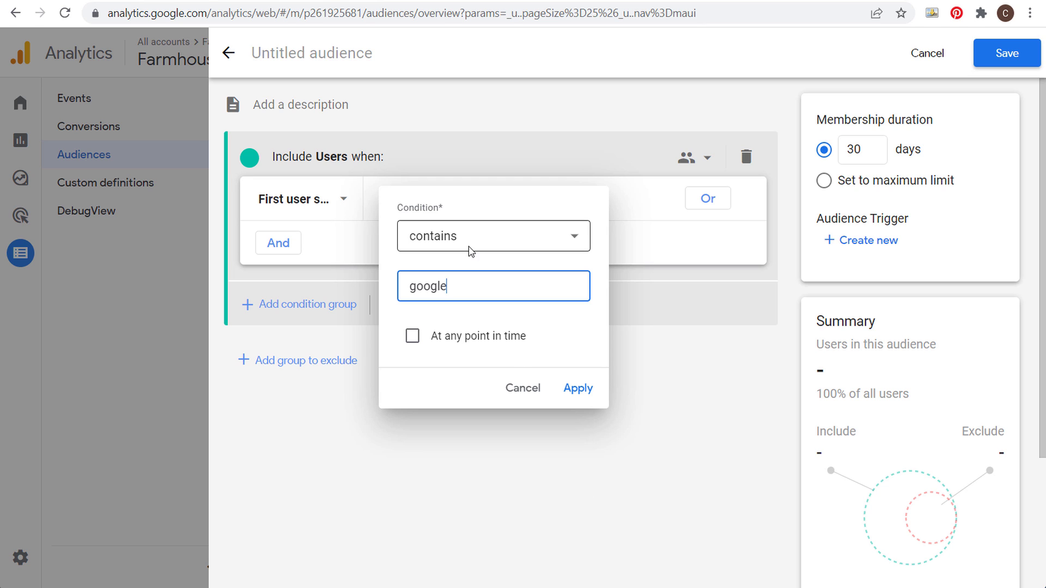
left_click(574, 236)
left_click(457, 218)
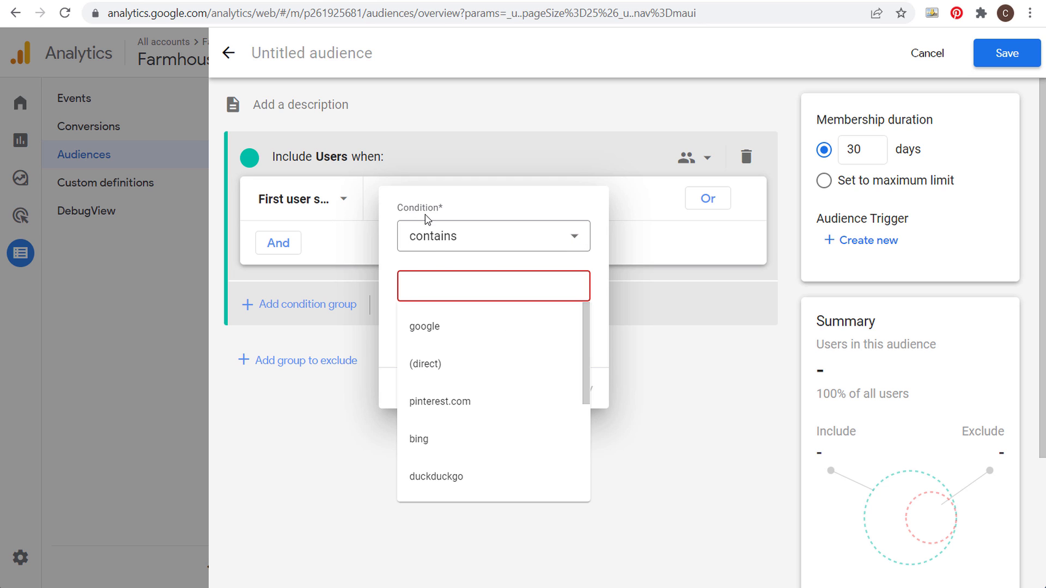
left_click(452, 404)
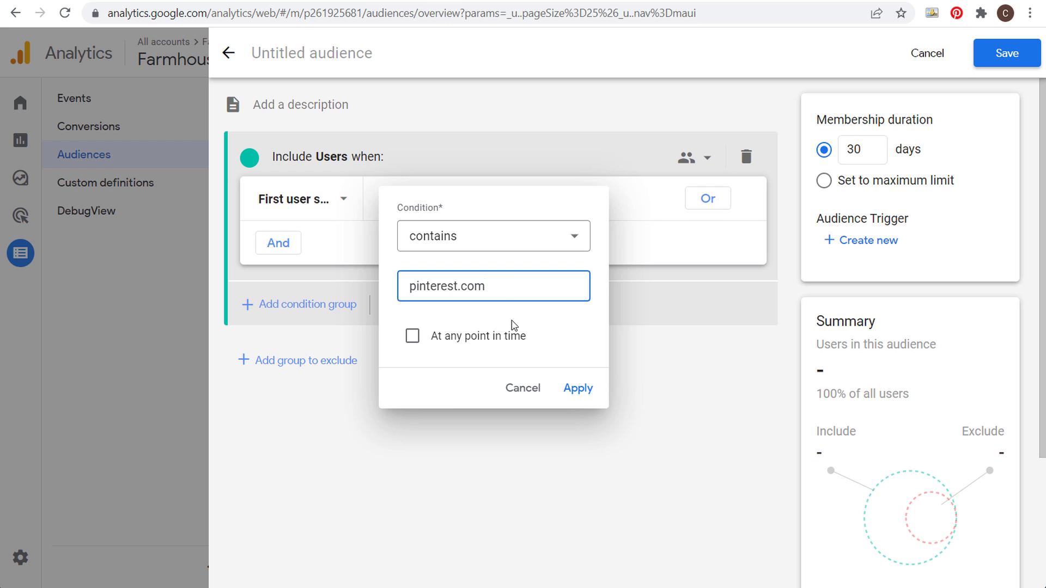
left_click(579, 388)
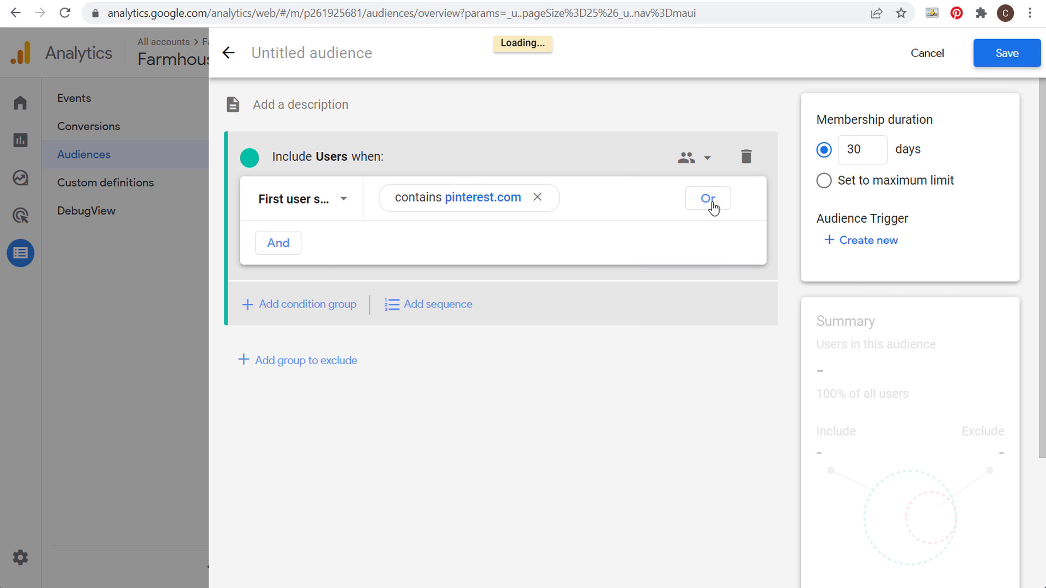
Add an OR condition First user source contains pinterest and save the audience.
left_click(713, 207)
left_click(305, 250)
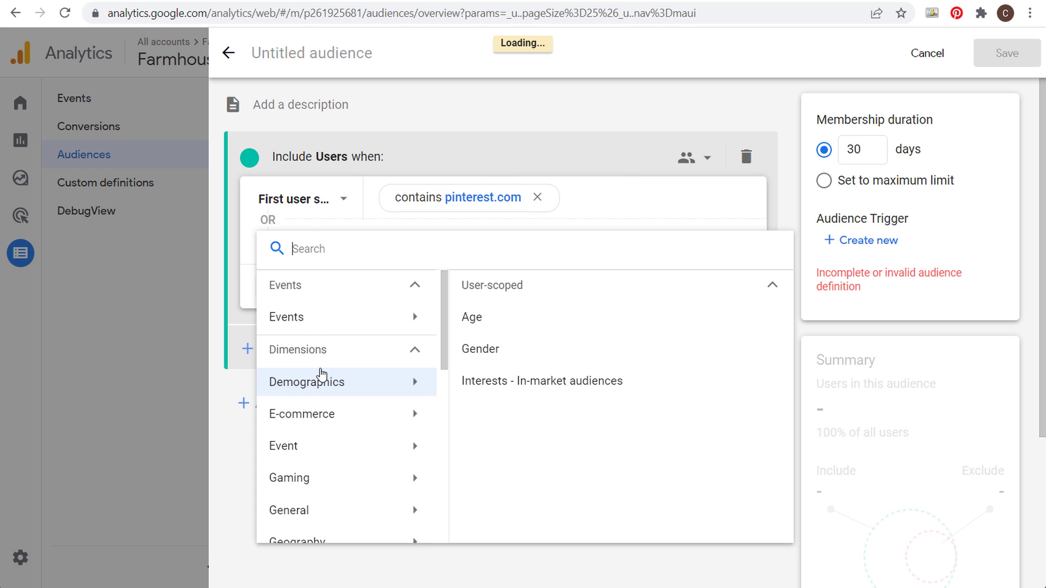
scroll(324, 375, "down", 5)
scroll(332, 372, "down", 2)
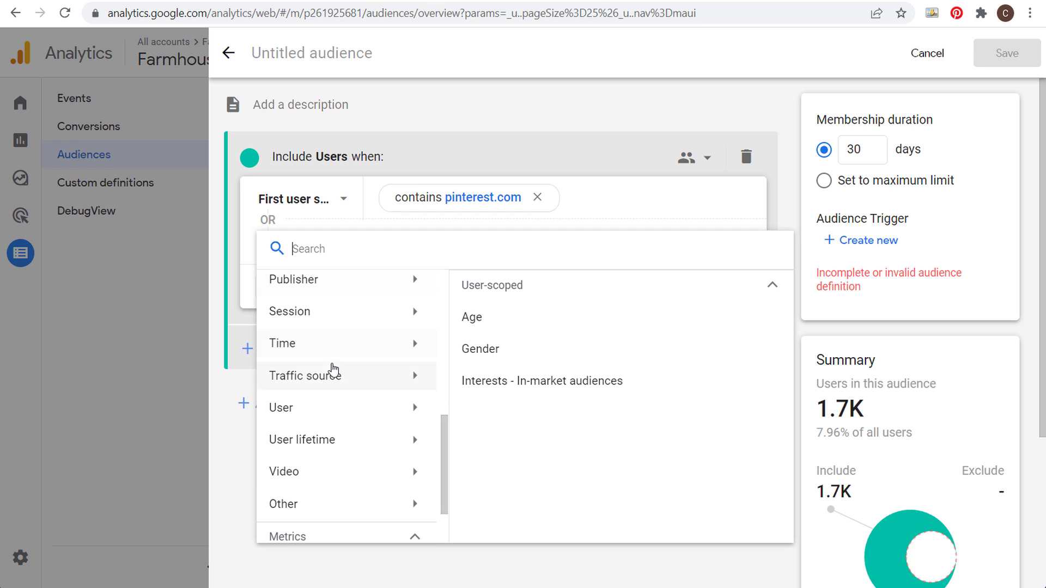
left_click(333, 375)
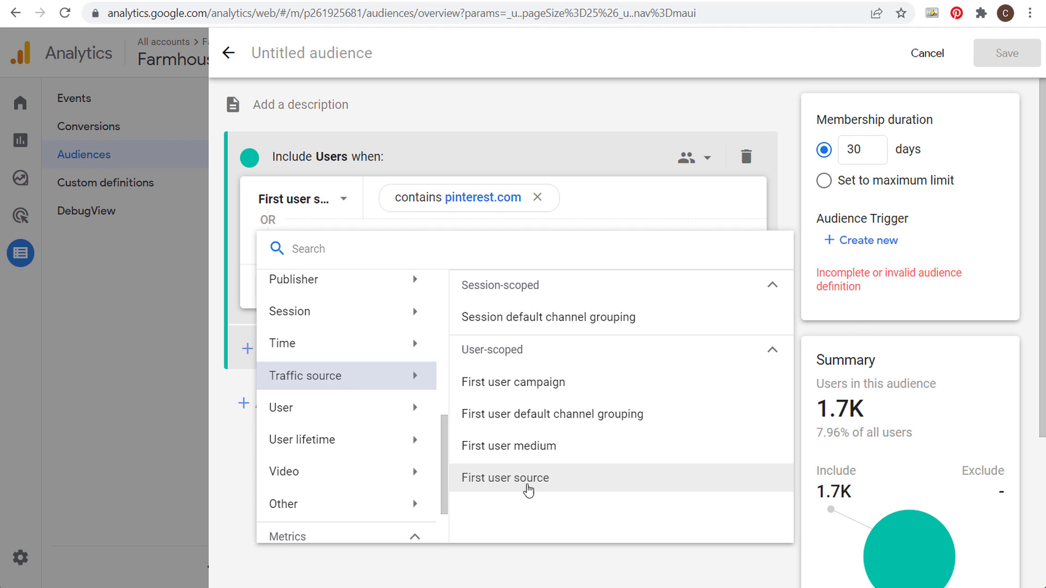
left_click(528, 490)
left_click(418, 244)
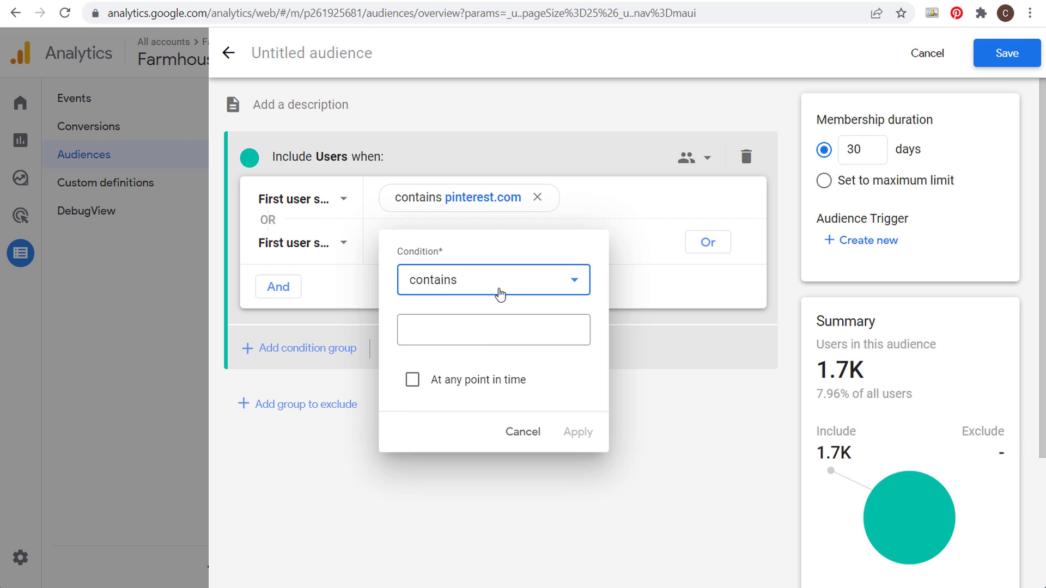
left_click(485, 330)
scroll(482, 398, "down", 5)
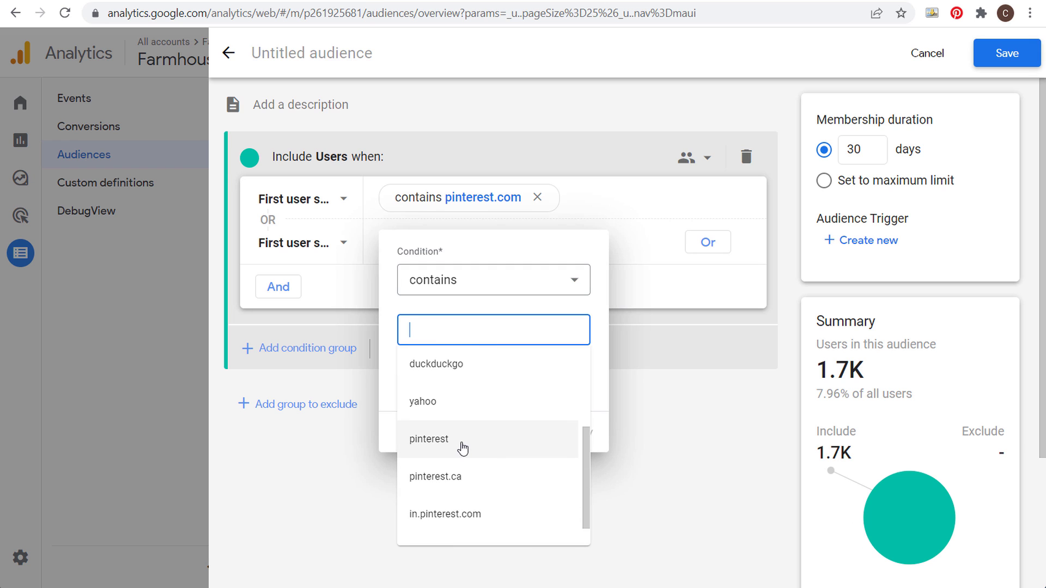
left_click(461, 445)
left_click(572, 428)
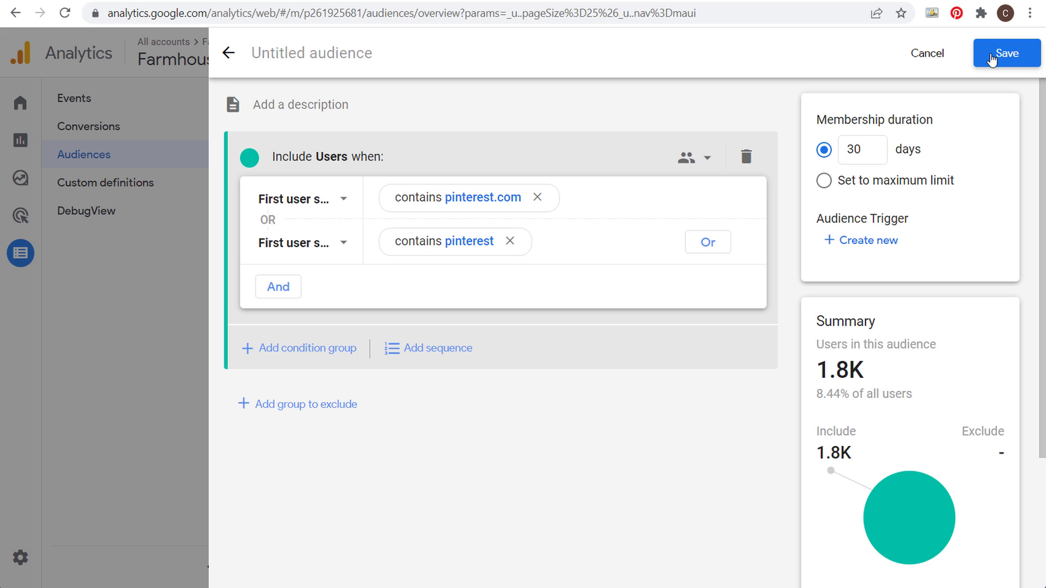
left_click(938, 55)
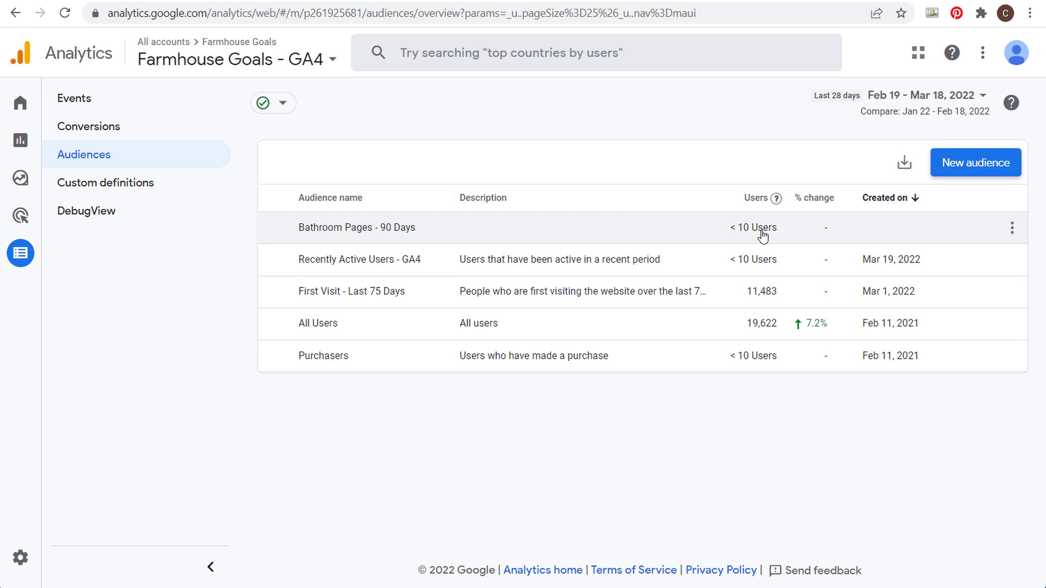